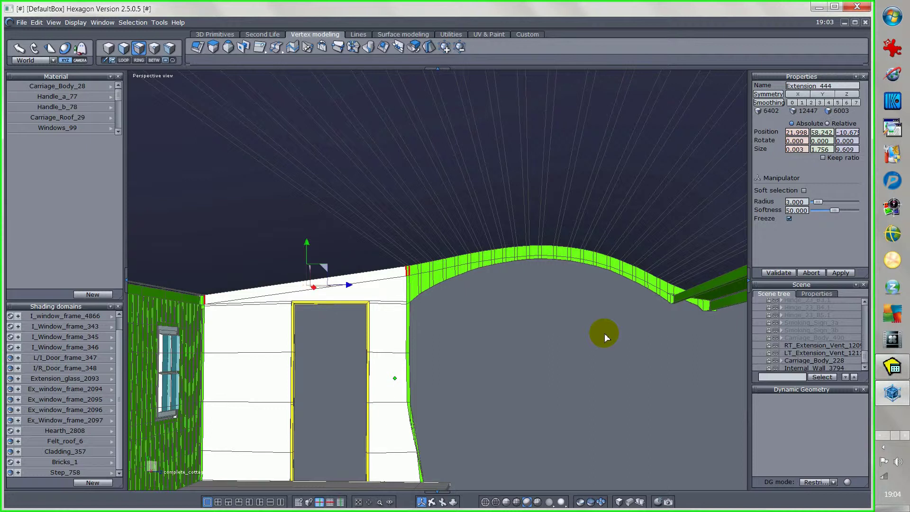
Expand the edge selection to the full ring across the strip above the door and arch, and turn on transparent sub-selection display
key("r")
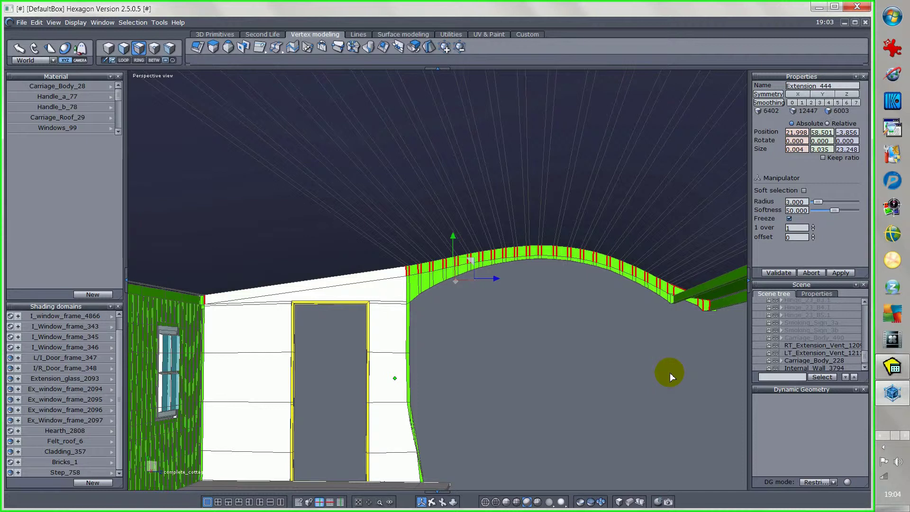
left_click(618, 503)
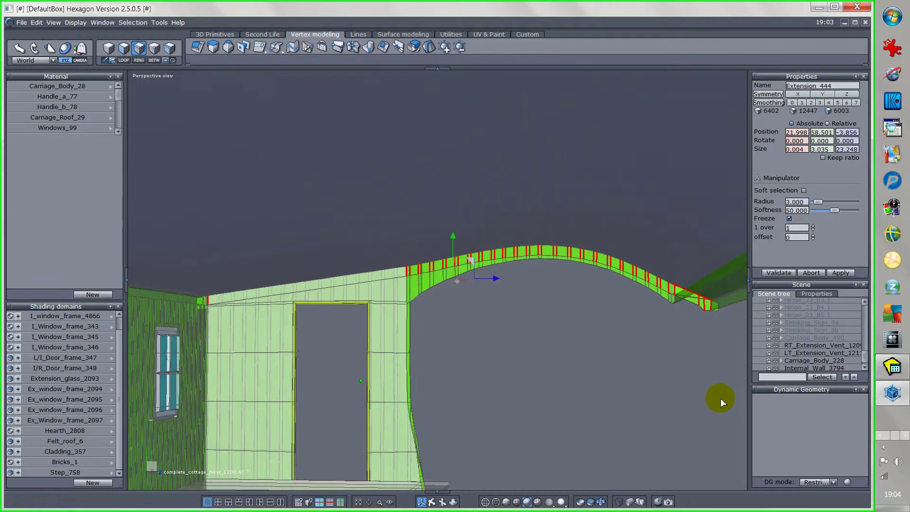
Remove the surplus ring edges past the arch, at the far eave corner, from the edge selection
scroll(691, 410, "up", 2)
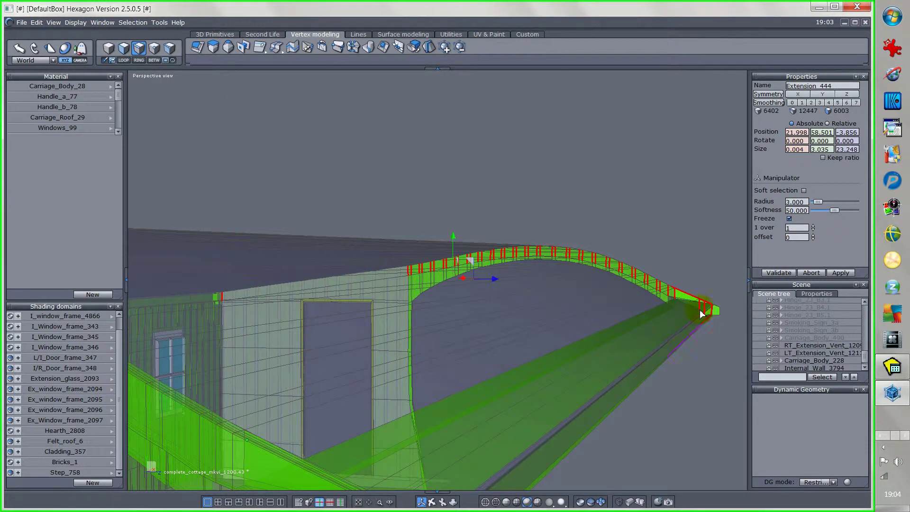
scroll(702, 310, "up", 2)
scroll(713, 303, "down", 1)
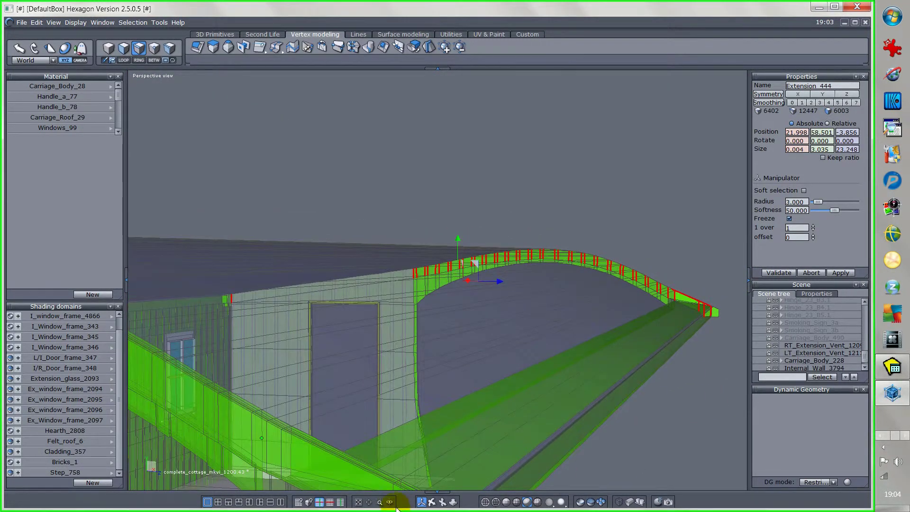
left_click(369, 503)
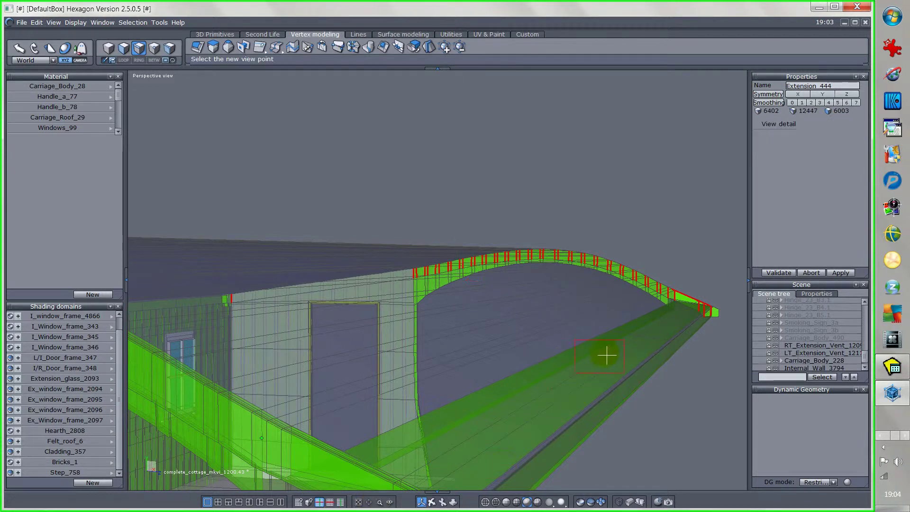
left_click(685, 307)
left_click(697, 327)
scroll(686, 332, "down", 2)
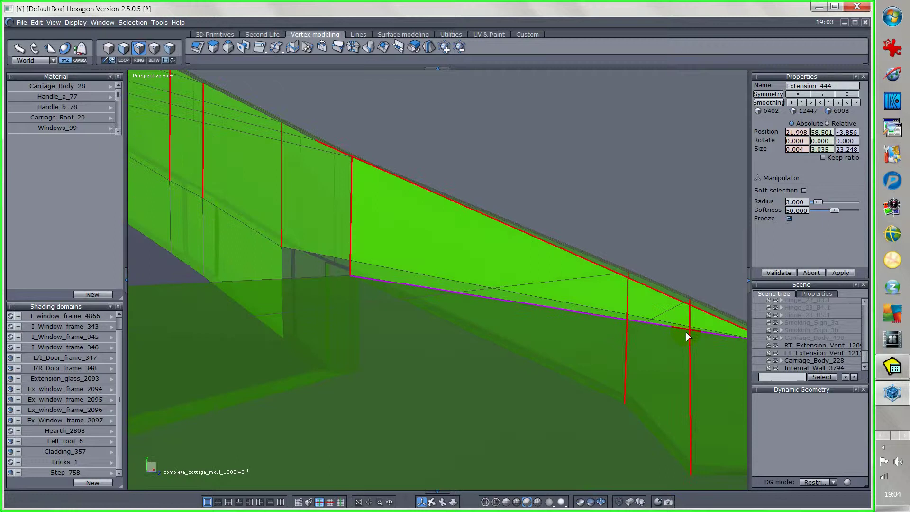
middle_click_drag(619, 397, 566, 382)
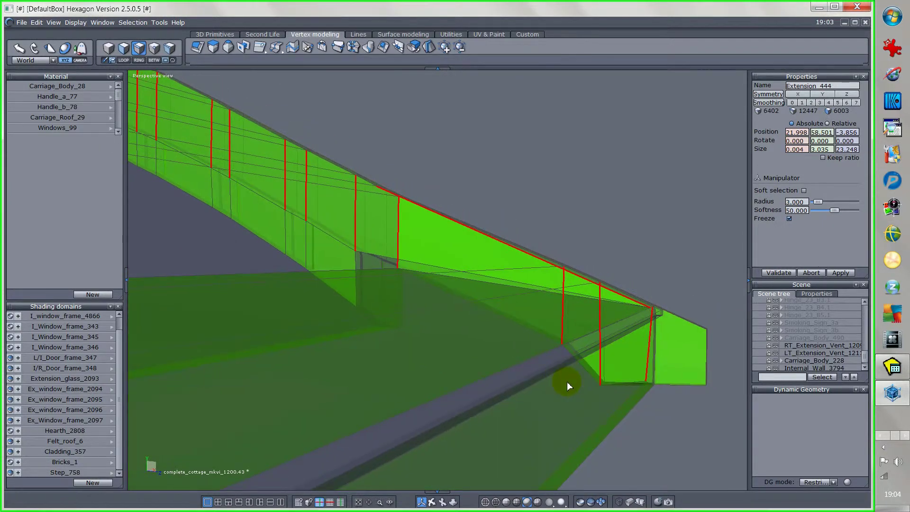
left_click(647, 366, "ctrl")
left_click(600, 354, "ctrl")
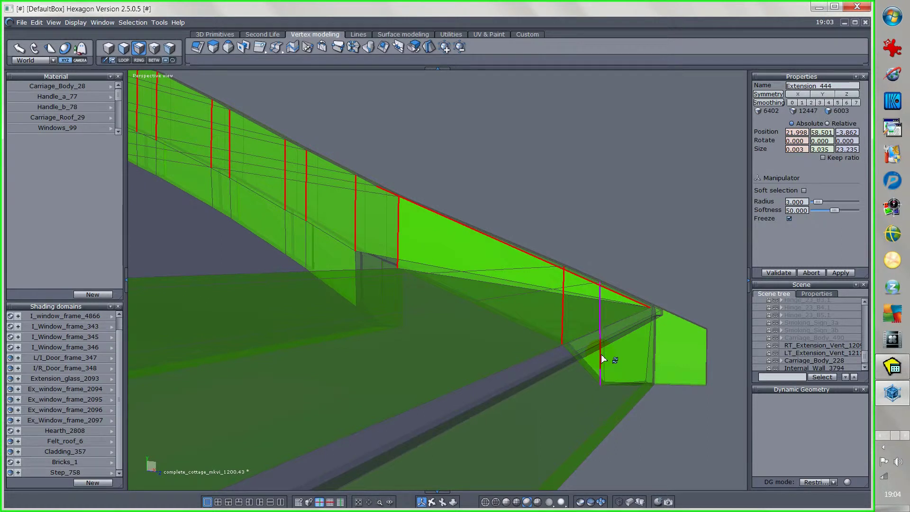
left_click(563, 308, "ctrl")
left_click(548, 257, "ctrl")
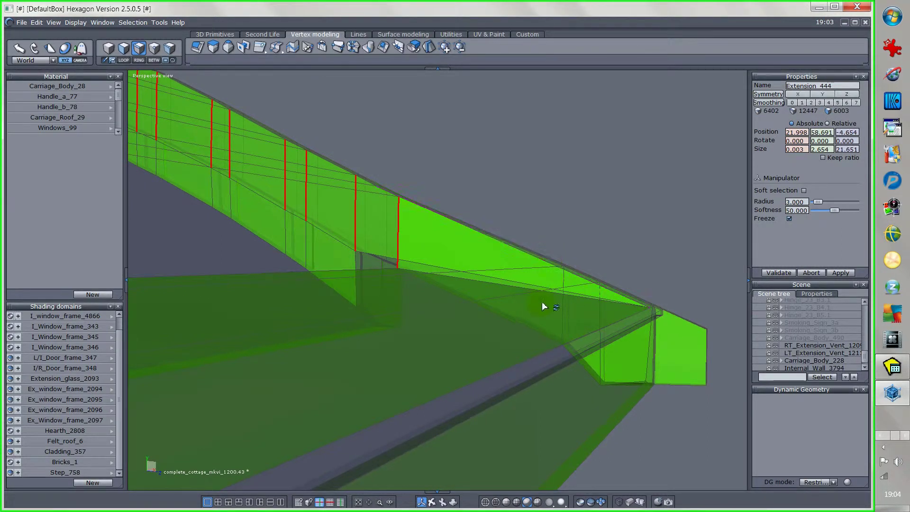
Turn off transparent display and connect the selected ring edges with a new edge running along the strip
scroll(541, 313, "down", 3)
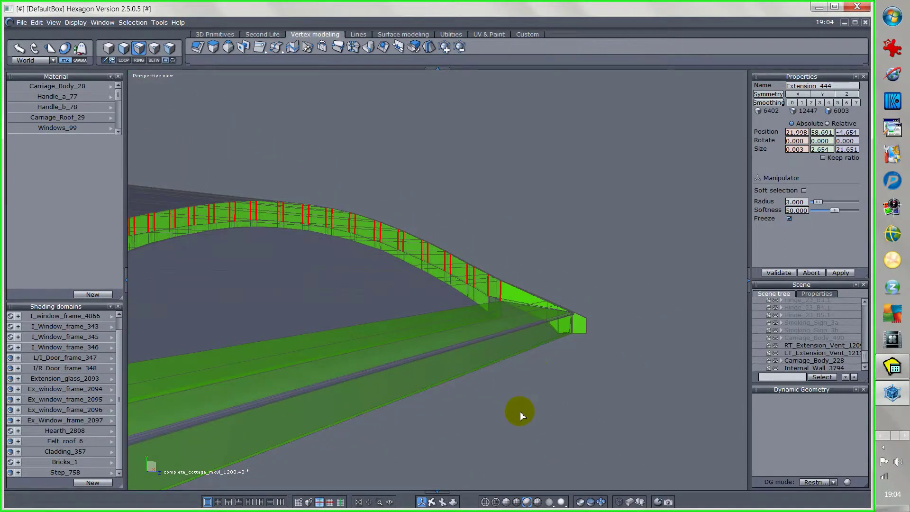
middle_click_drag(519, 412, 534, 405)
right_click_drag(535, 409, 592, 401)
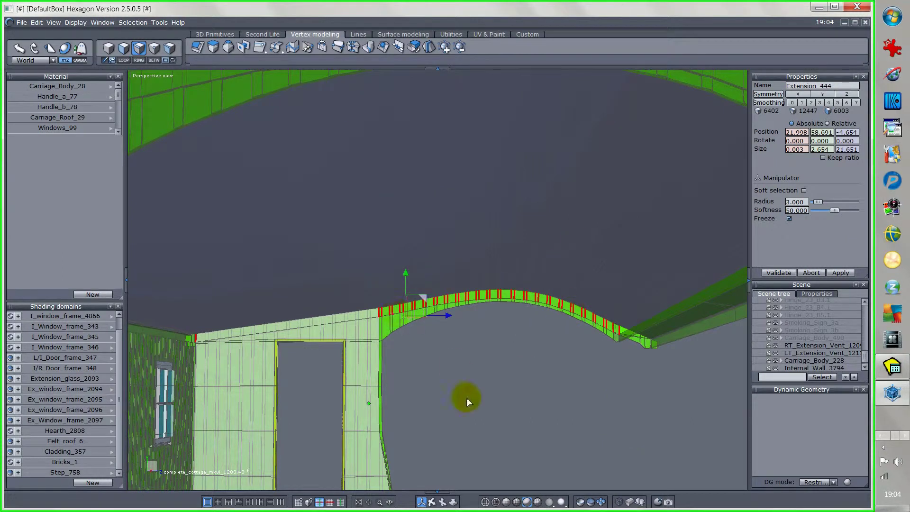
left_click(619, 502)
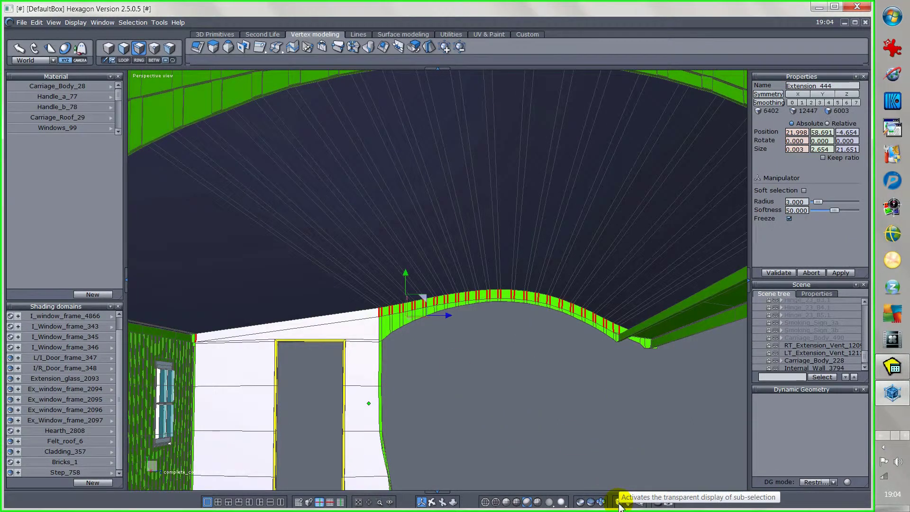
left_click(291, 47)
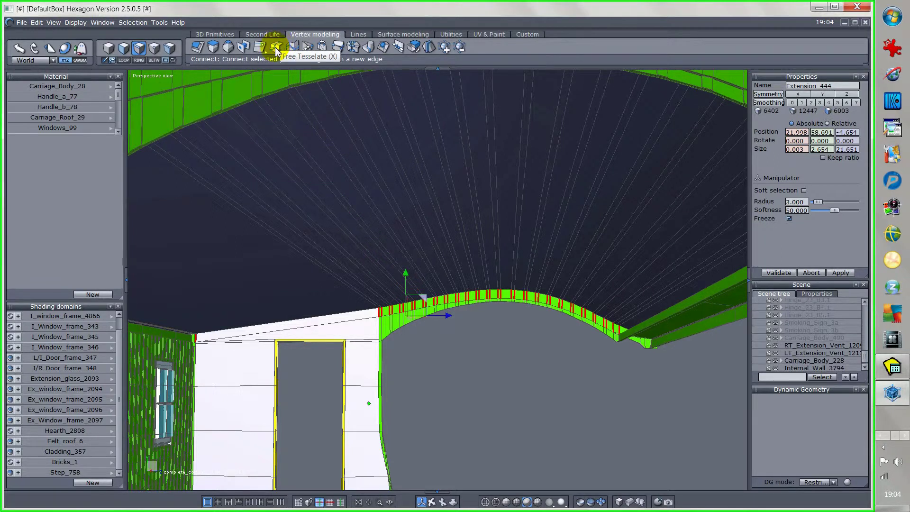
left_click(276, 49)
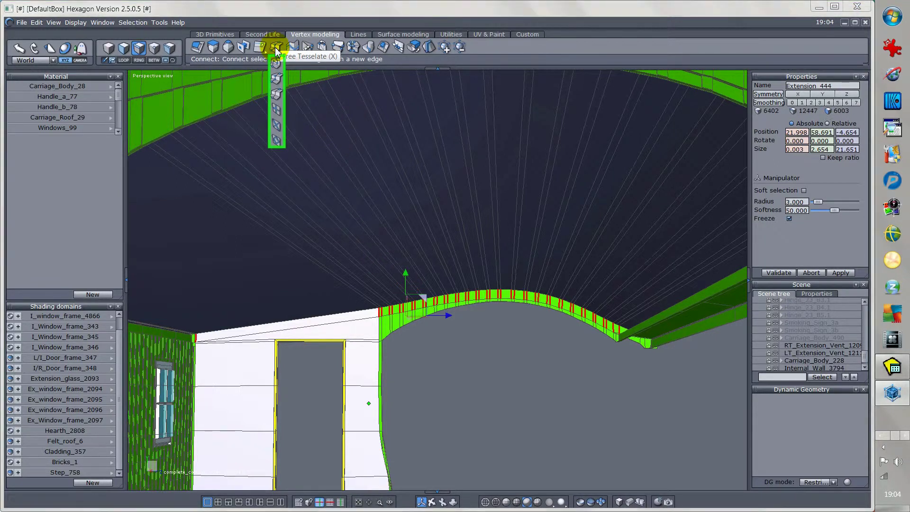
left_click(277, 94)
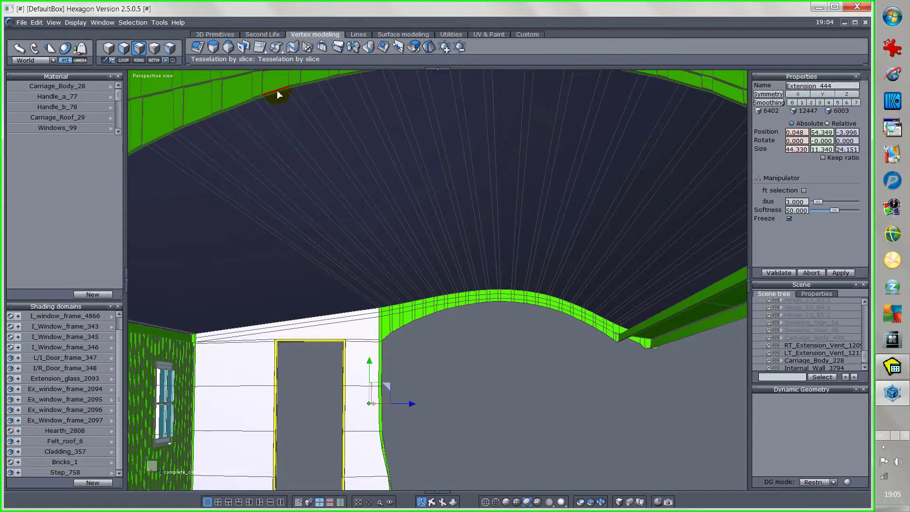
Select the whole new edge loop running along the strip above the door and arch
left_click(266, 331)
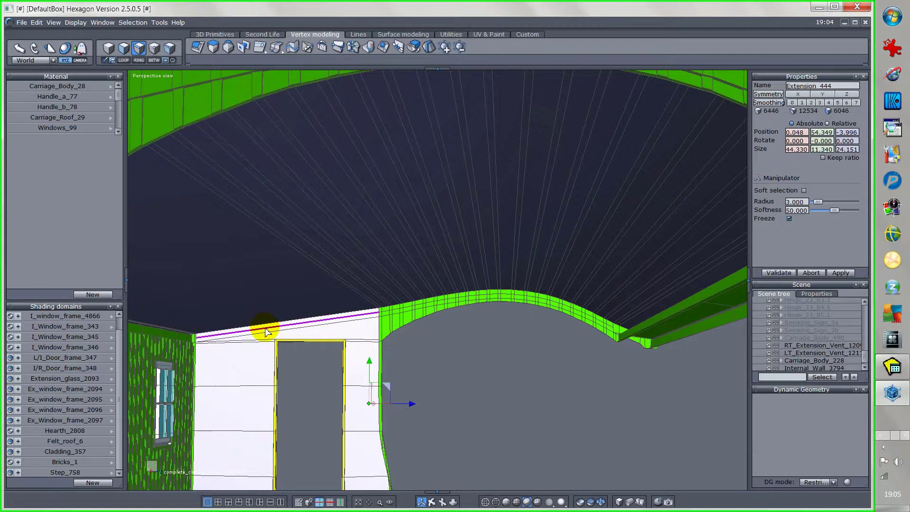
left_click(266, 332)
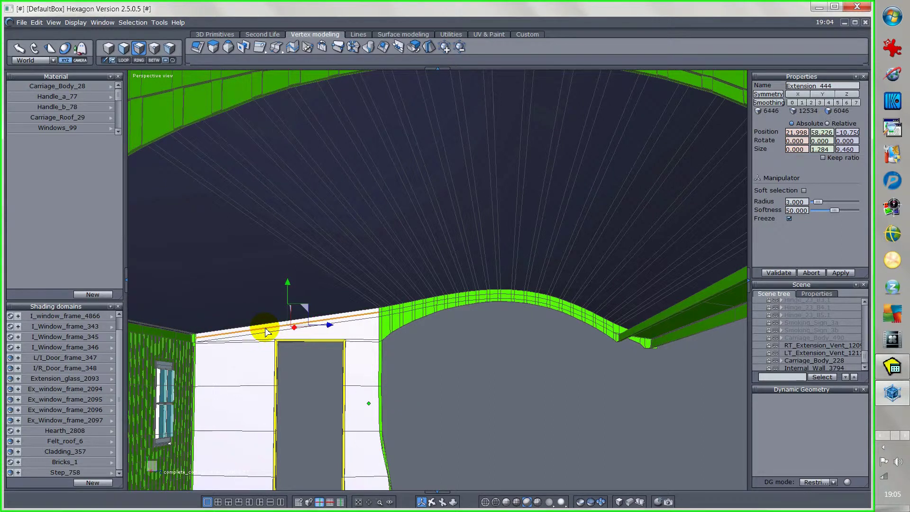
key("l")
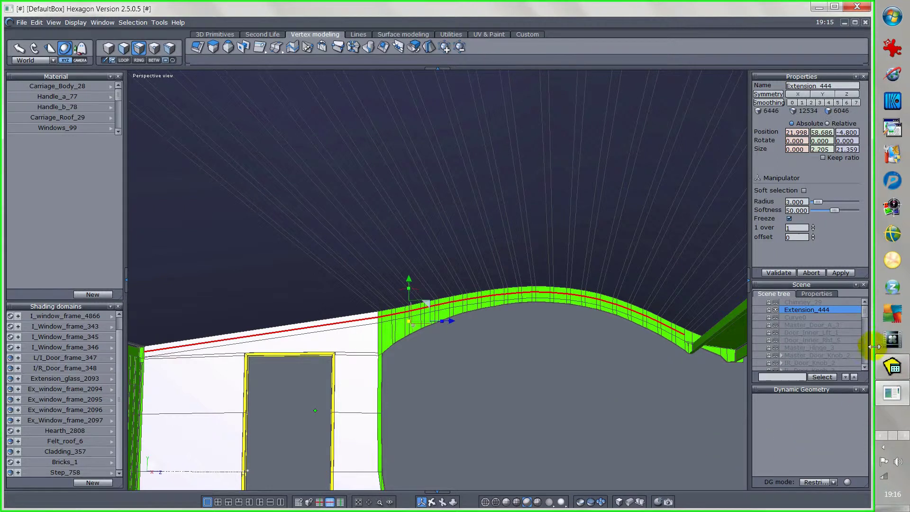
Unlock the Internal_Ceiling_3795 object in the scene and show it
left_click_drag(867, 317, 867, 366)
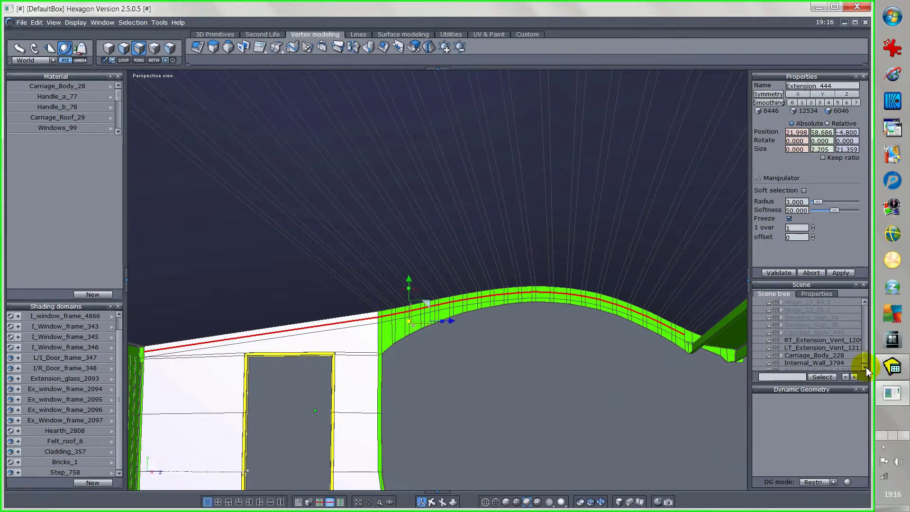
left_click(866, 367)
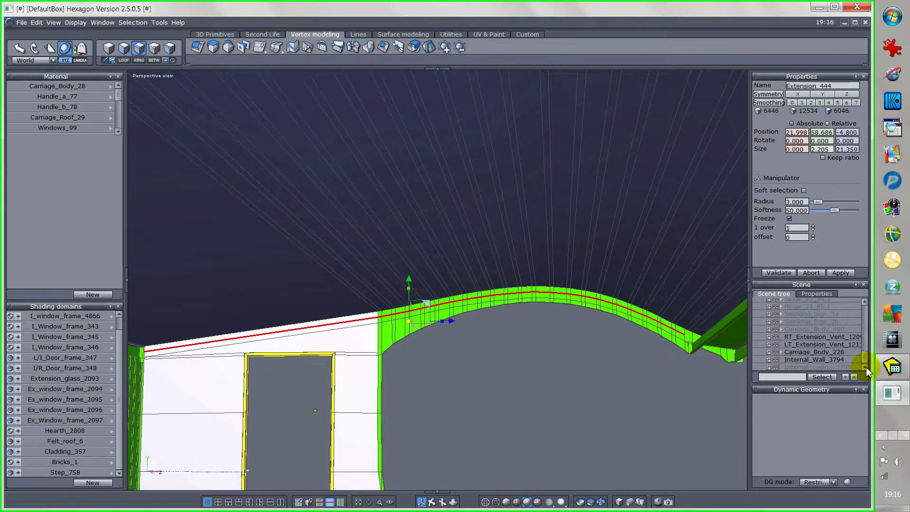
left_click(767, 368)
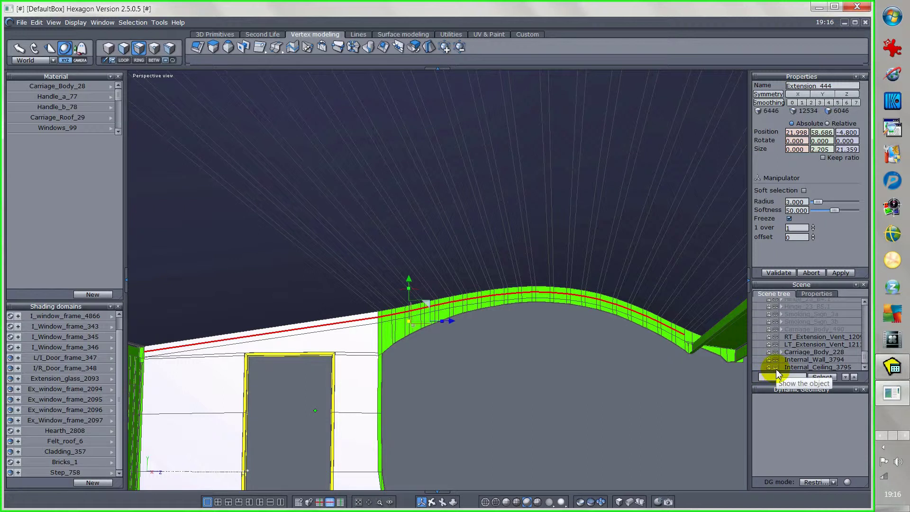
left_click(776, 368)
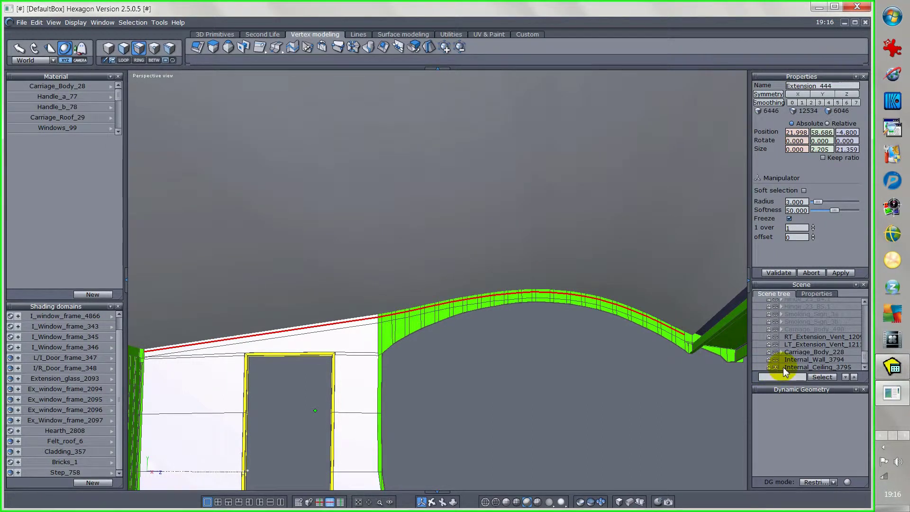
Toggle the visibility of Internal_Ceiling_3795 repeatedly to compare the ceiling's position with the top of the extension wall
left_click(784, 369)
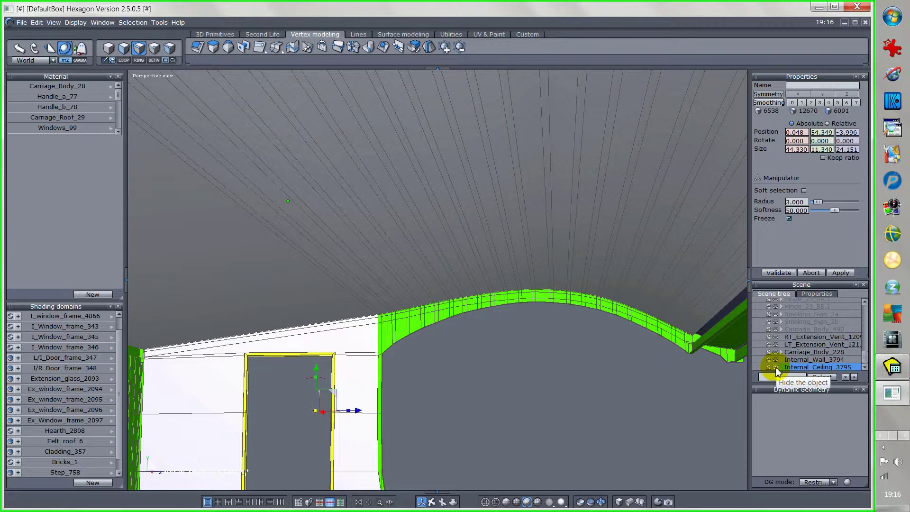
left_click(775, 367)
left_click(775, 367)
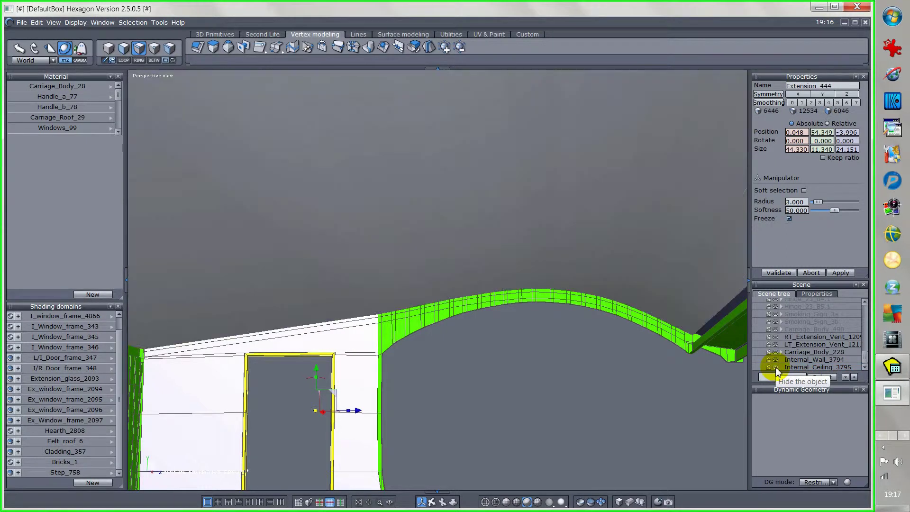
left_click(775, 367)
left_click(775, 367)
left_click(775, 367)
left_click(775, 367)
left_click(776, 366)
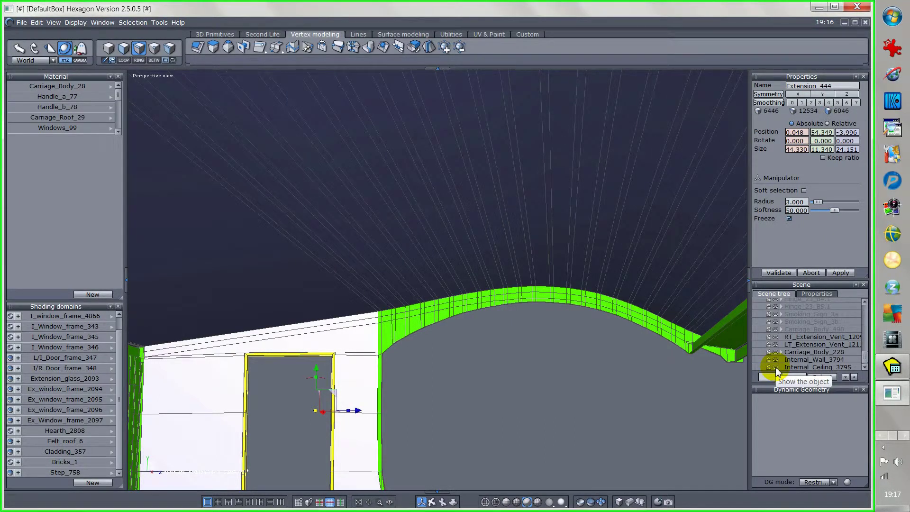
left_click(775, 367)
left_click(776, 367)
Reselect the new edge loop along the wall strip and show Internal_Ceiling_3795 again
left_click(356, 324)
key("l")
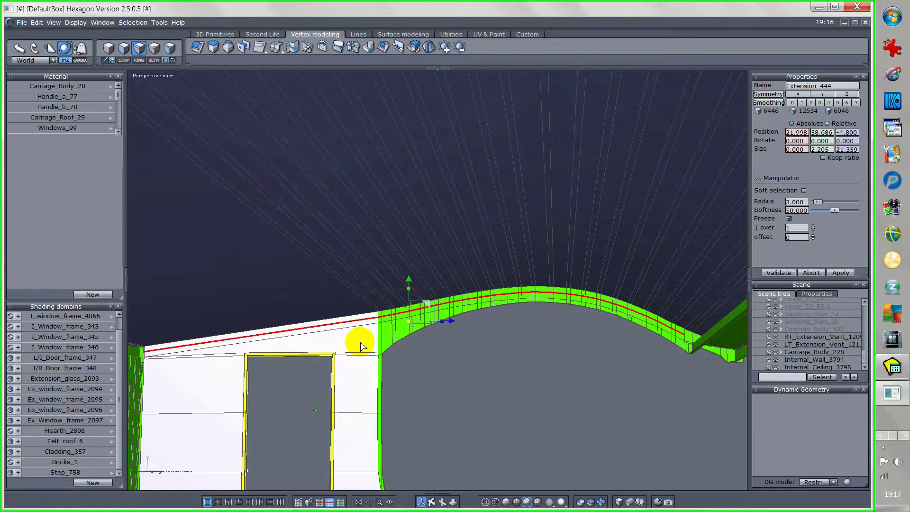
left_click(776, 367)
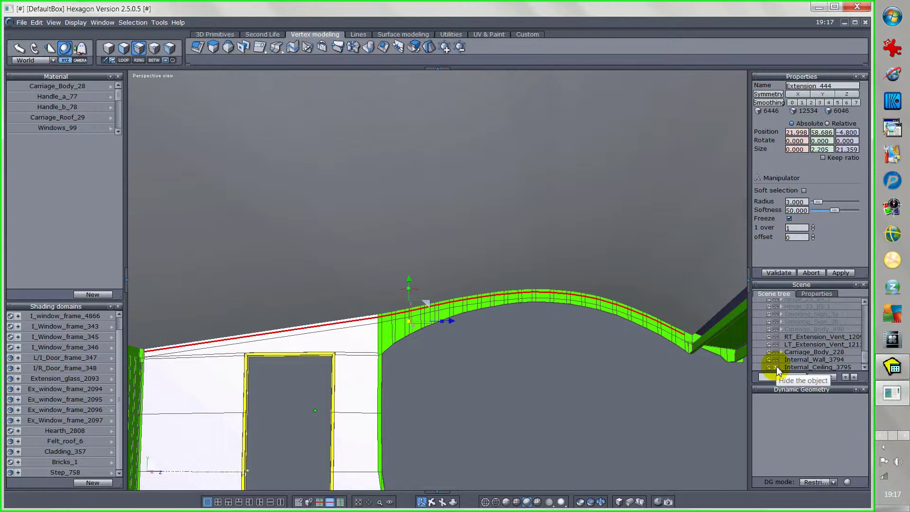
Add Internal_Ceiling_3795 to the object selection and, with transparent display on, select the edge loop along the strip
left_click(781, 367)
left_click(806, 367)
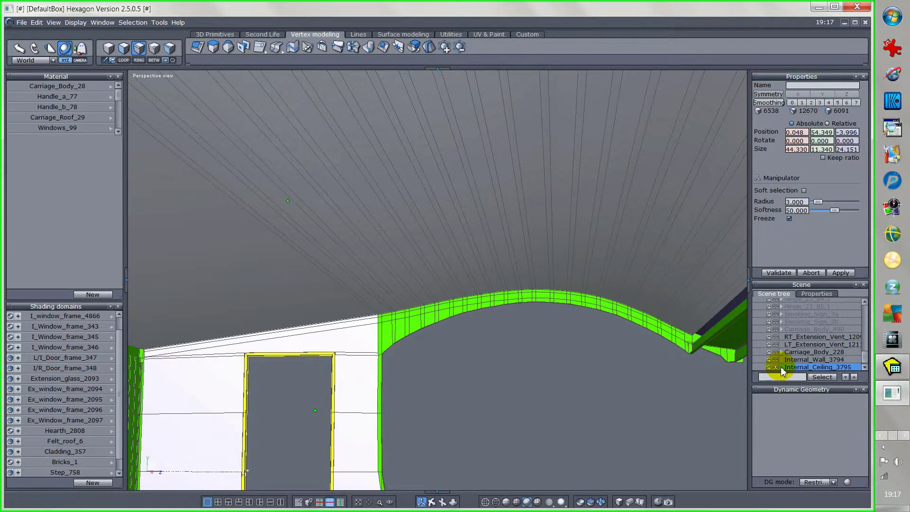
left_click(618, 502)
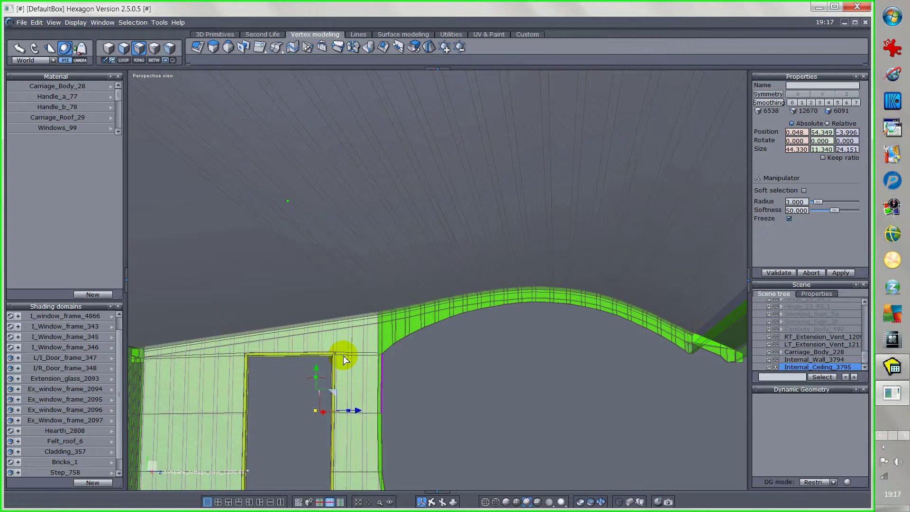
left_click(316, 330)
key("l")
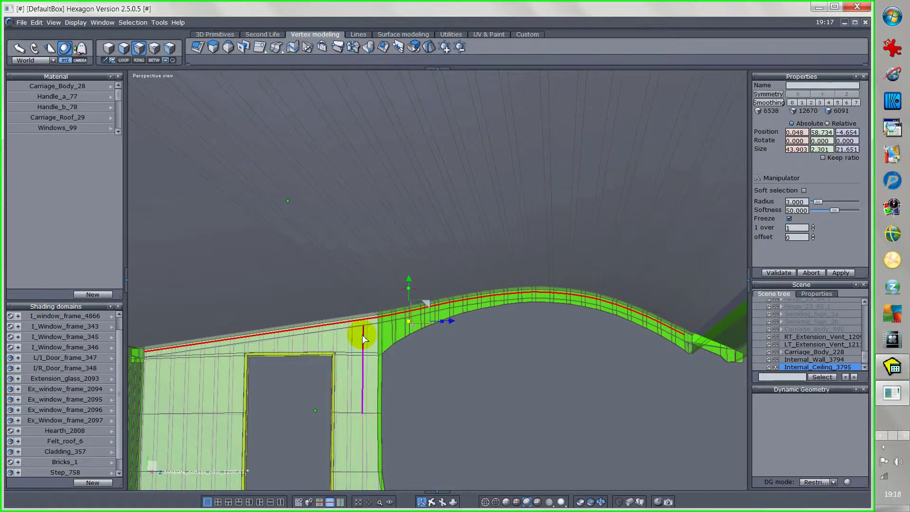
Zoom in where the door wall meets the arch and raise the selected edge loop vertically into the band at the ceiling
left_click(380, 503)
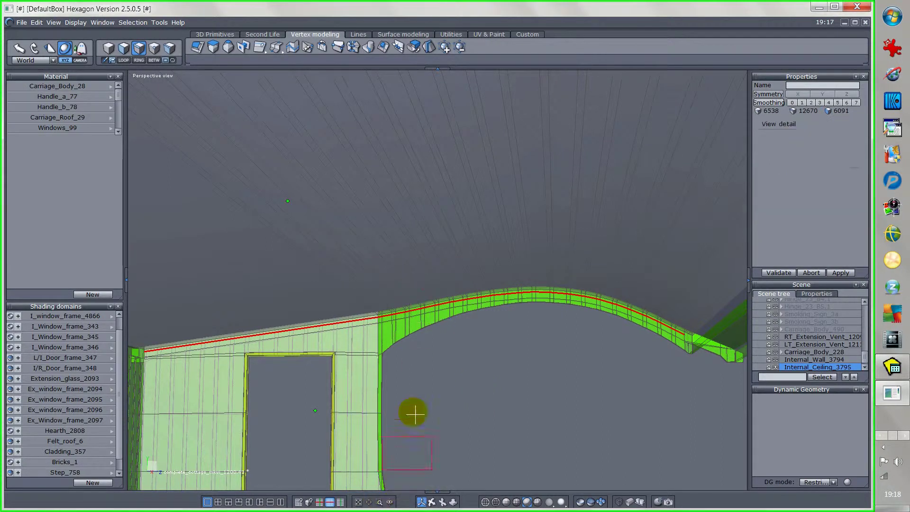
left_click(389, 318)
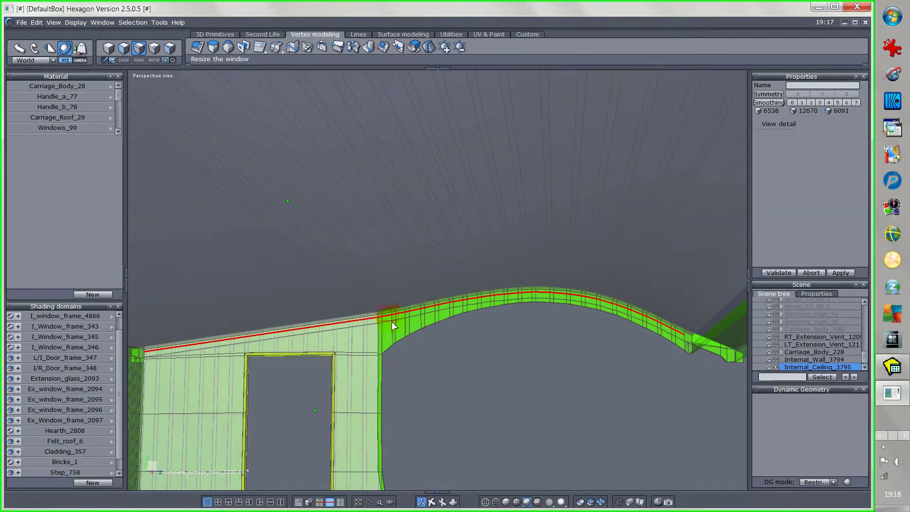
left_click(393, 324)
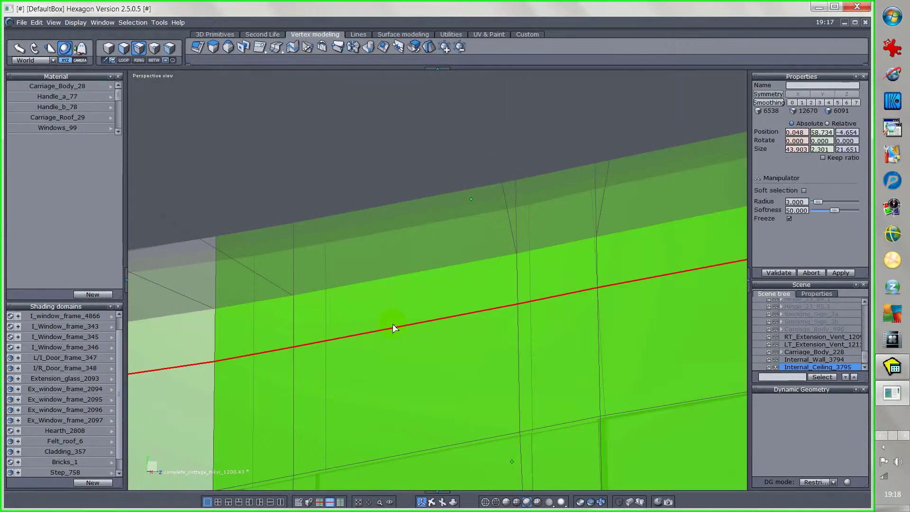
scroll(392, 327, "down", 2)
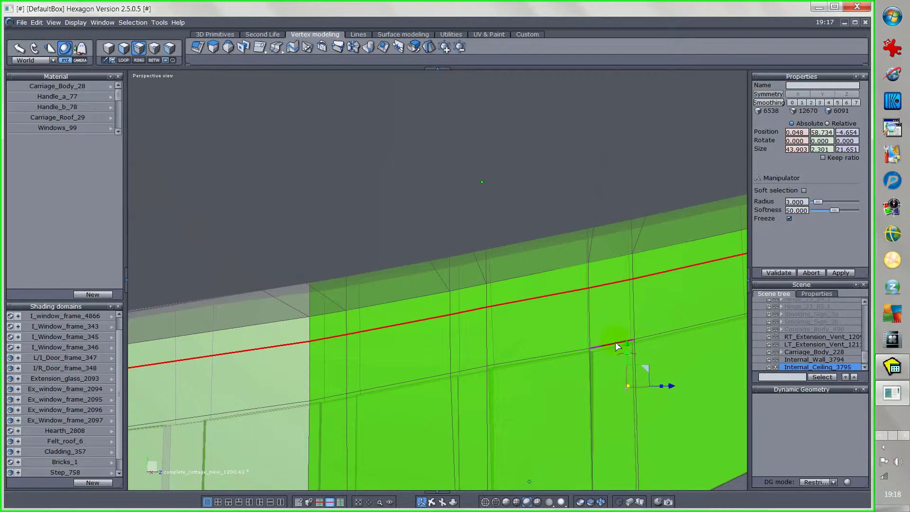
left_click_drag(625, 346, 628, 302)
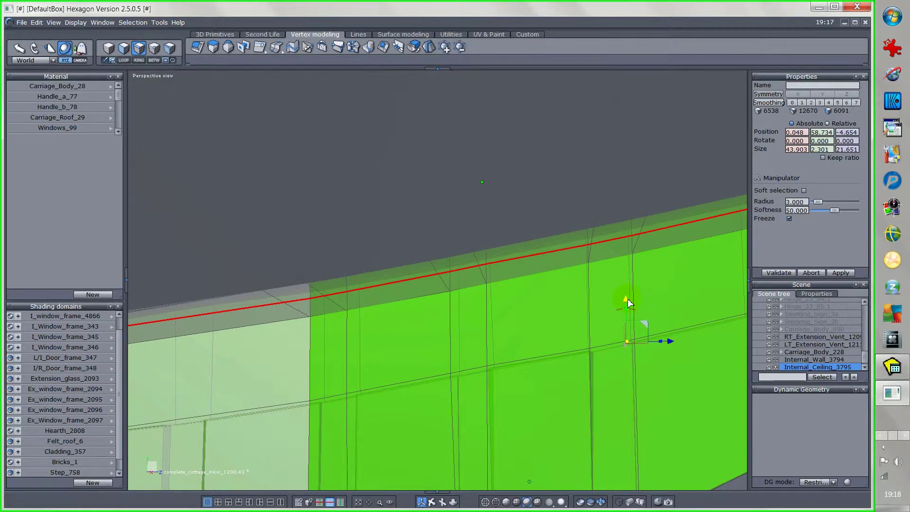
Finish the edge-loop adjustment, check the points where the wall edges meet the ceiling in point selection, and hide Internal_Ceiling_3795
left_click(770, 274)
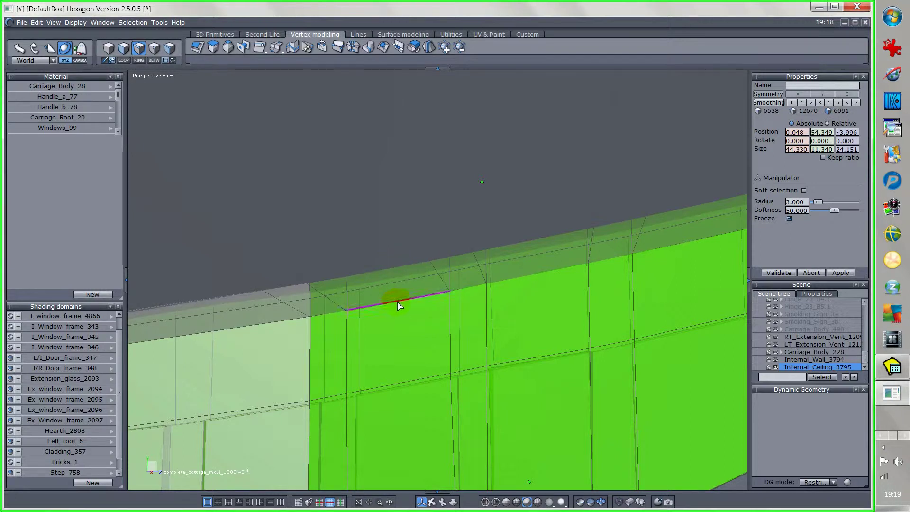
left_click(155, 48)
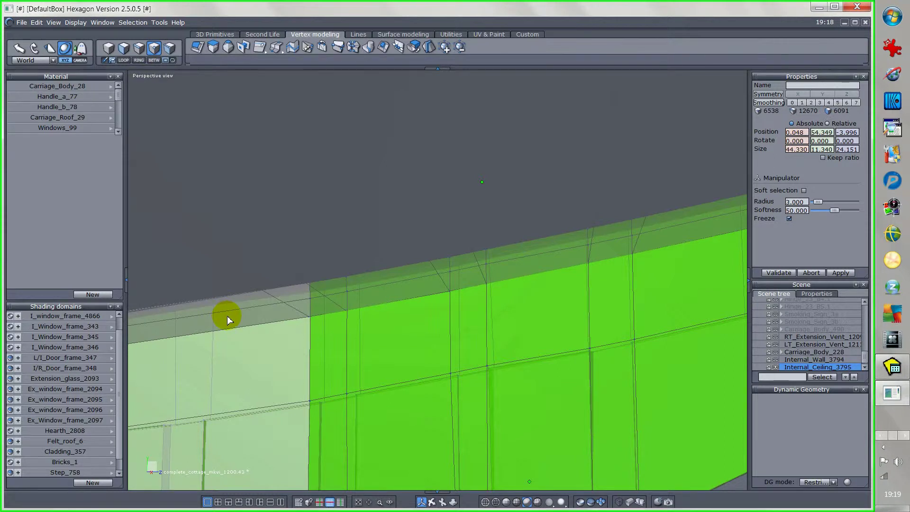
left_click(448, 274)
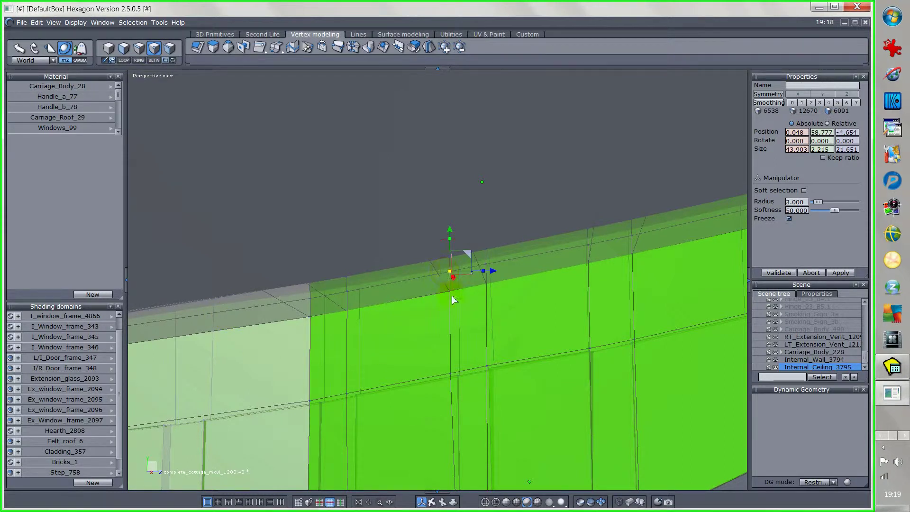
left_click(453, 279)
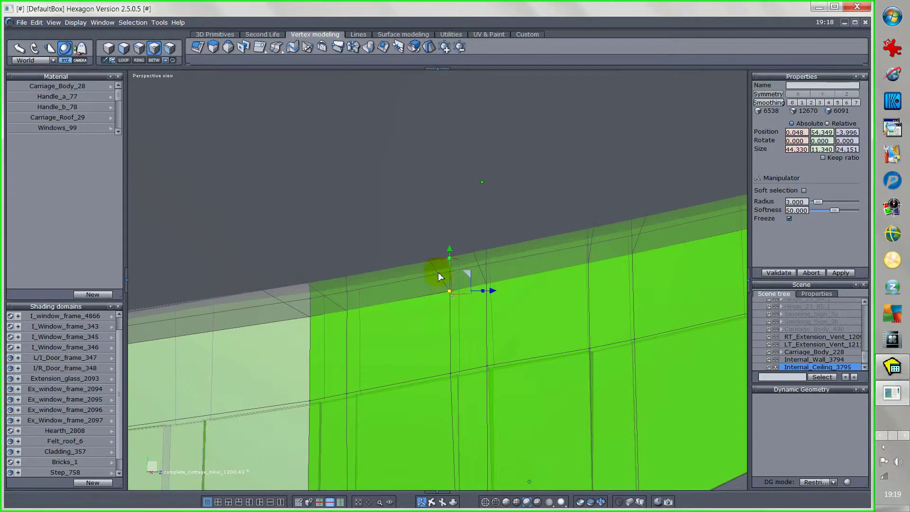
left_click(775, 368)
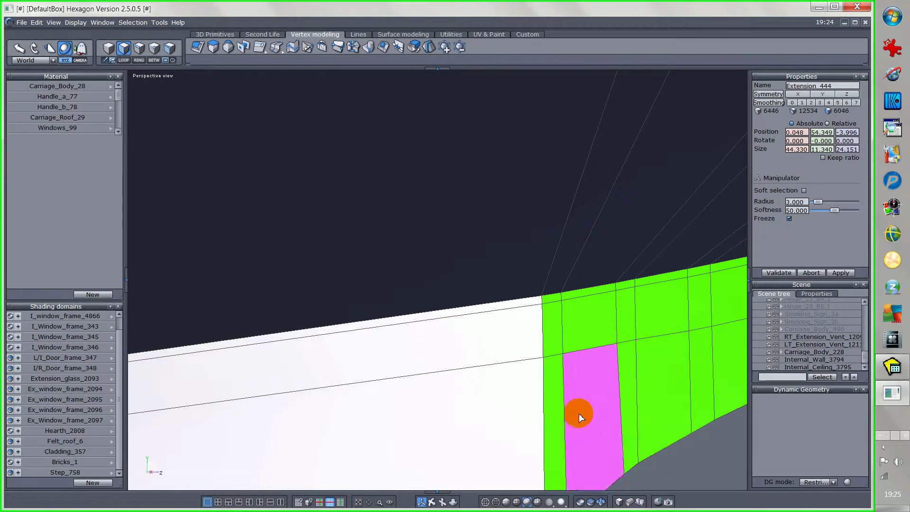
Select the narrow strip of faces along the top of the door wall and arch as a face loop and delete it
left_click(435, 315)
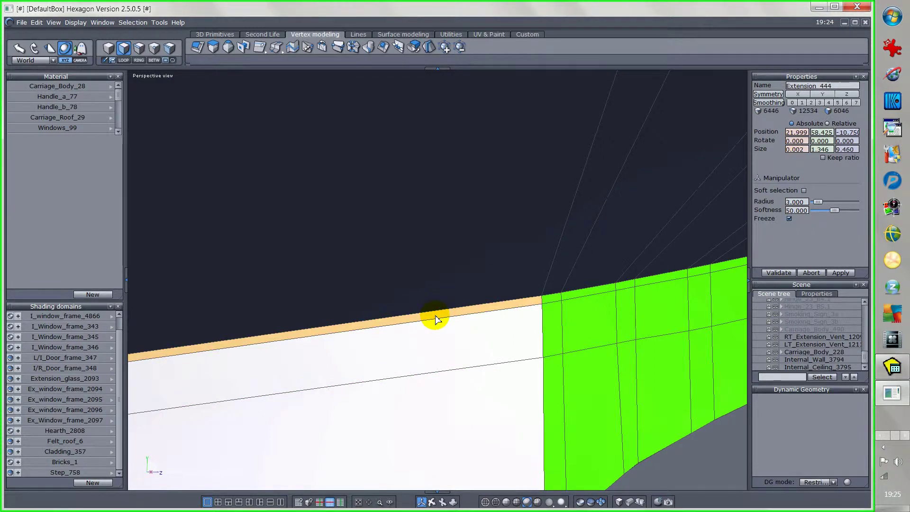
scroll(434, 317, "down", 4)
scroll(429, 346, "down", 5)
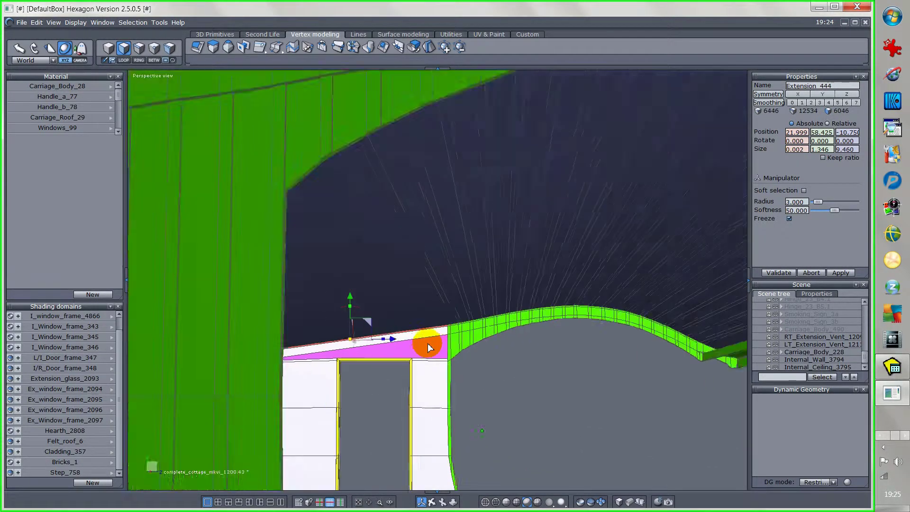
scroll(626, 371, "up", 3)
scroll(649, 344, "up", 2)
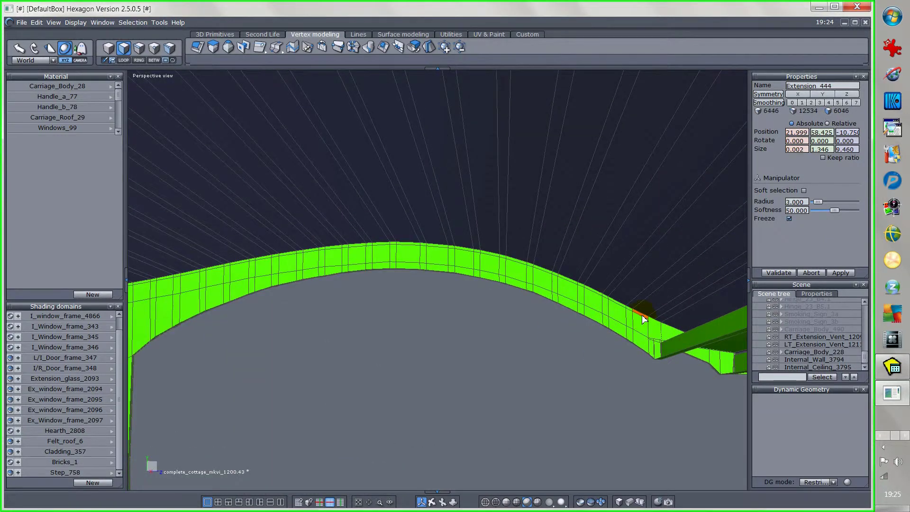
left_click(646, 313)
left_click(644, 315)
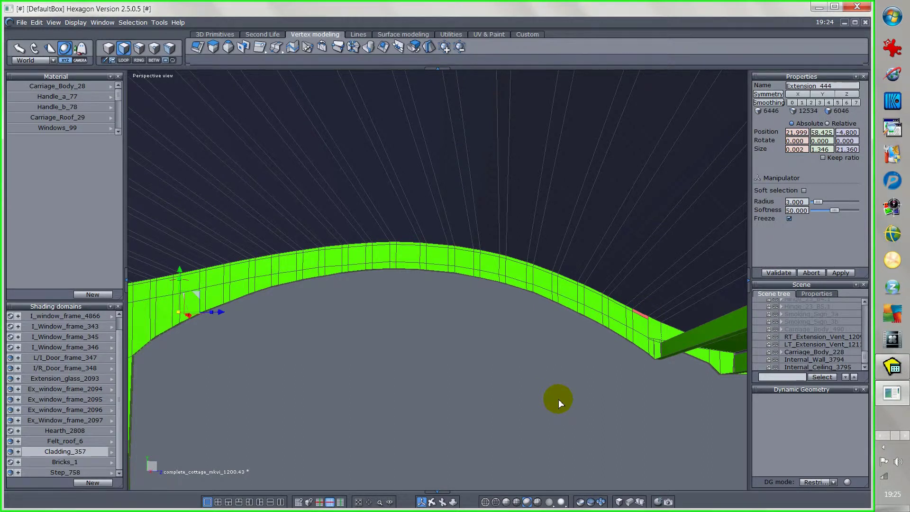
key("l")
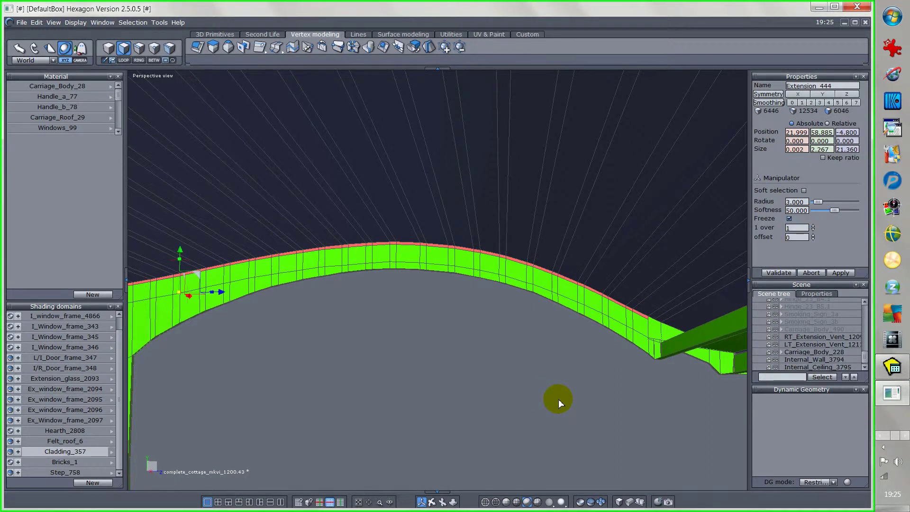
scroll(558, 399, "down", 3)
scroll(558, 399, "down", 2)
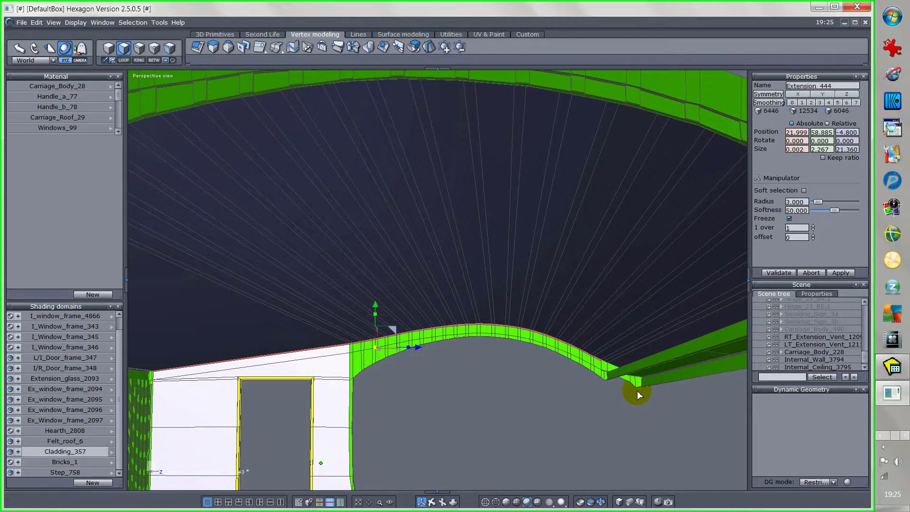
scroll(344, 346, "up", 3)
scroll(345, 347, "up", 1)
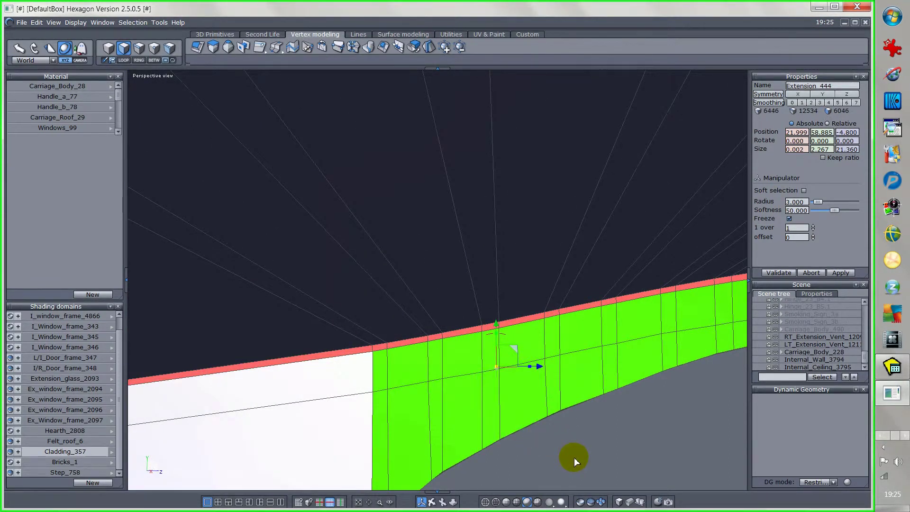
key("space")
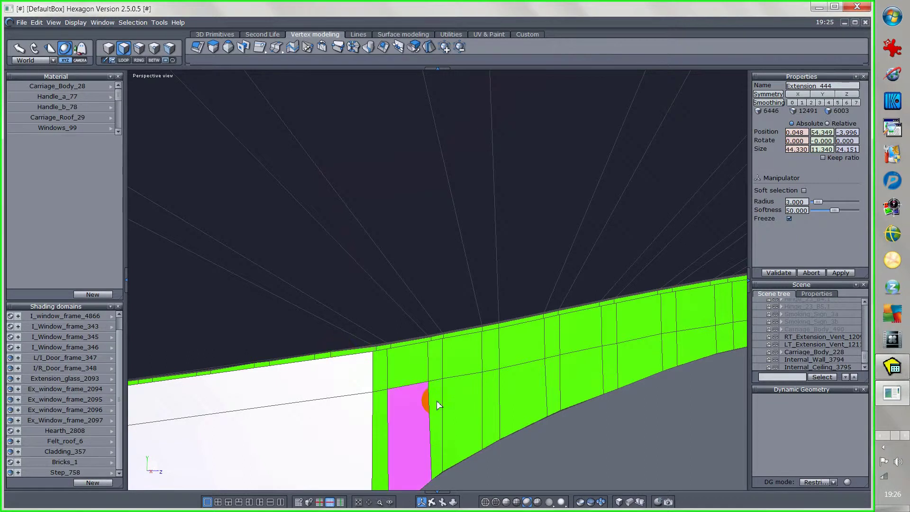
Select the non-manifold edges of Extension_444 to check the mesh for faults
scroll(508, 436, "down", 7)
scroll(510, 438, "down", 5)
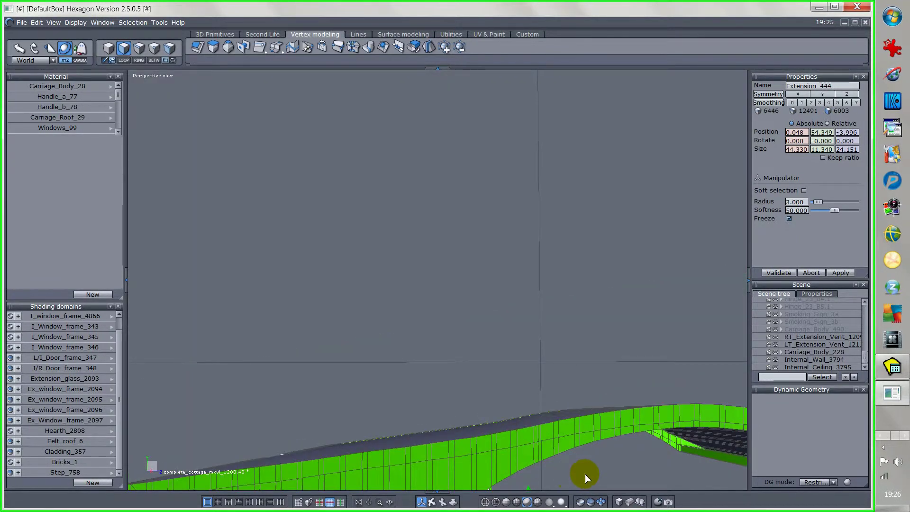
scroll(585, 474, "down", 6)
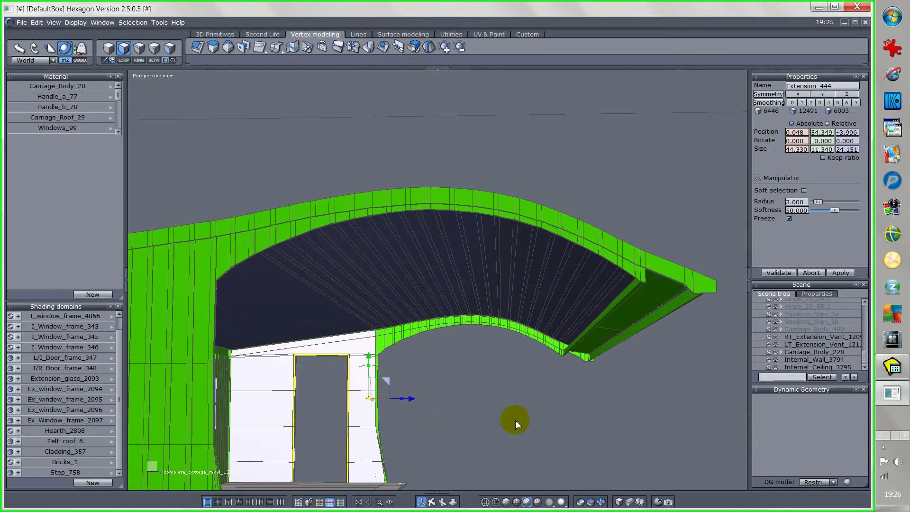
middle_click_drag(516, 420, 513, 420)
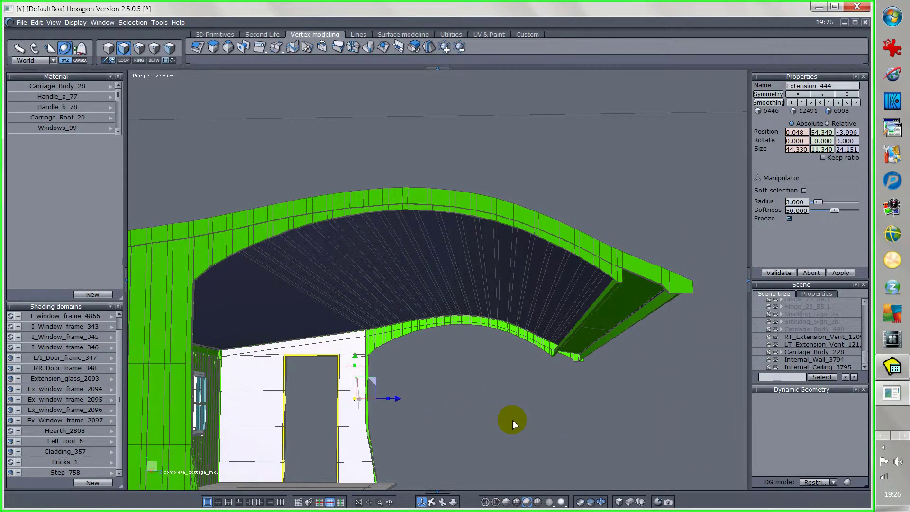
left_click(133, 22)
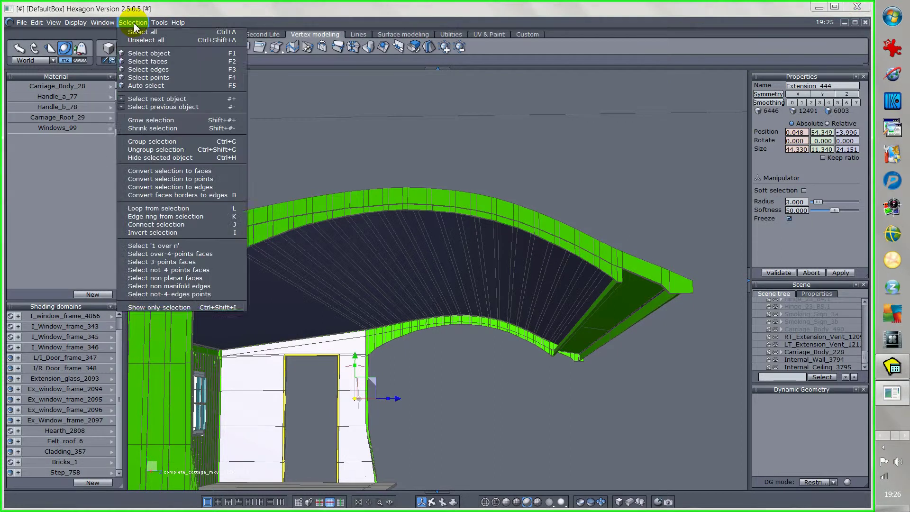
left_click(167, 286)
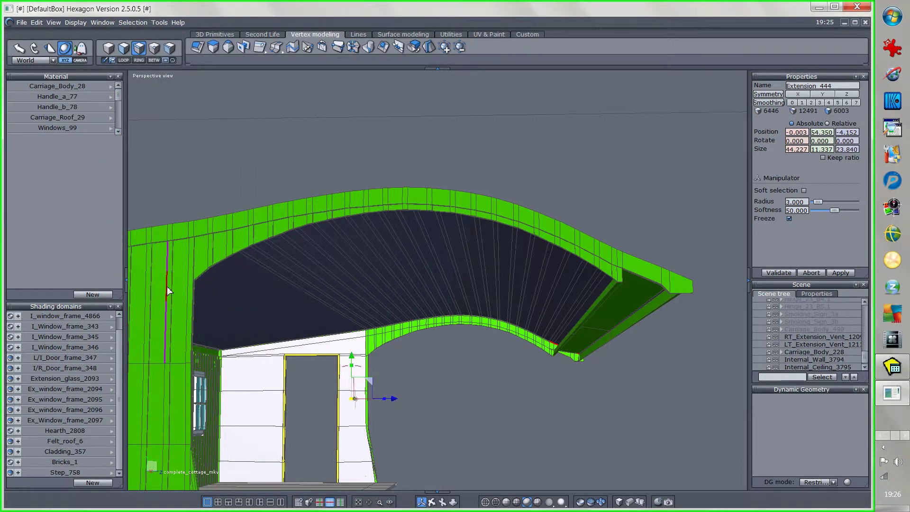
left_click(463, 401)
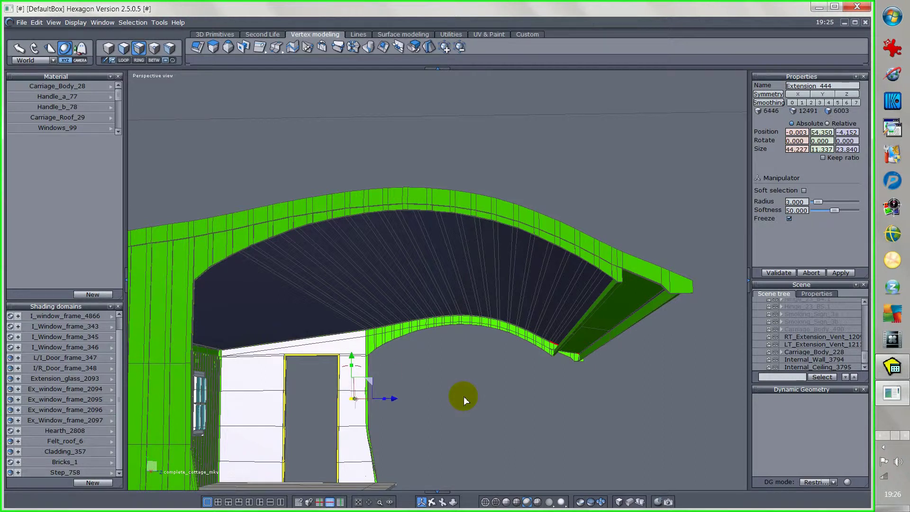
left_click(273, 346)
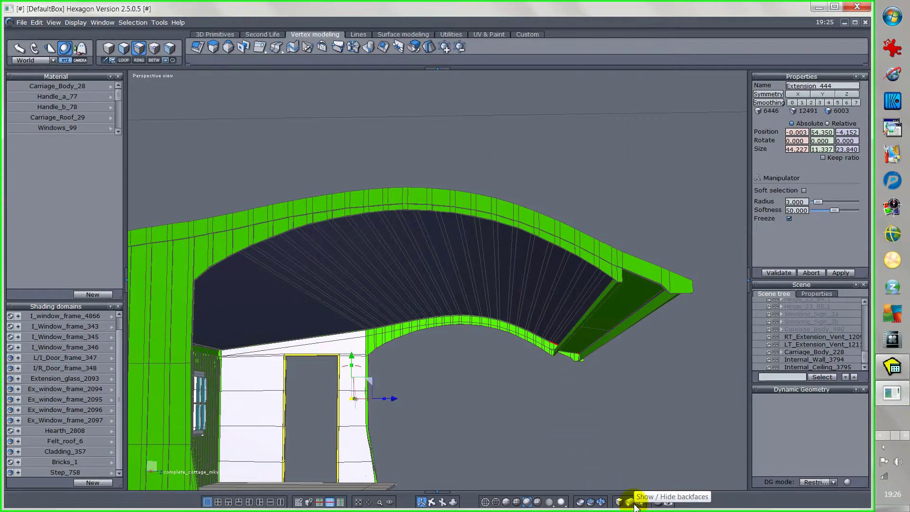
left_click(619, 502)
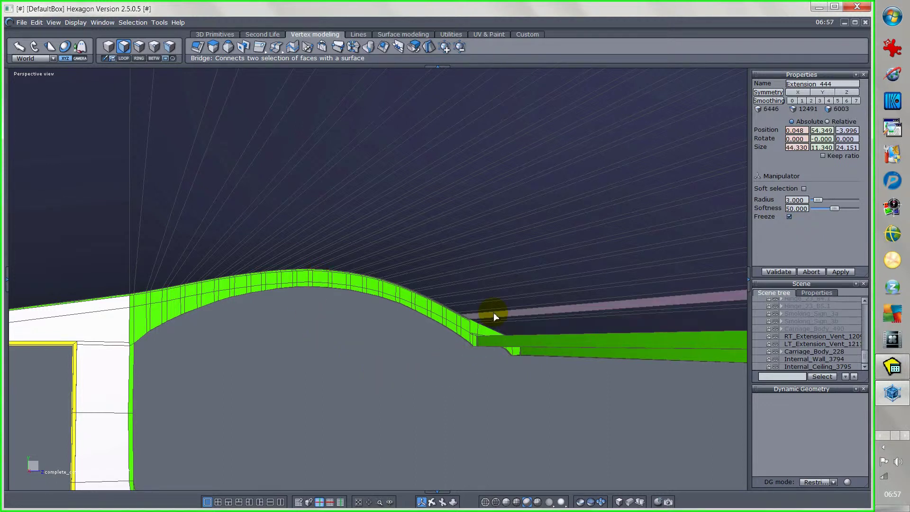
Zoom in on the triangular face at the arch's lower end above the beam, inspect its overlap and delete the face
left_click(482, 335)
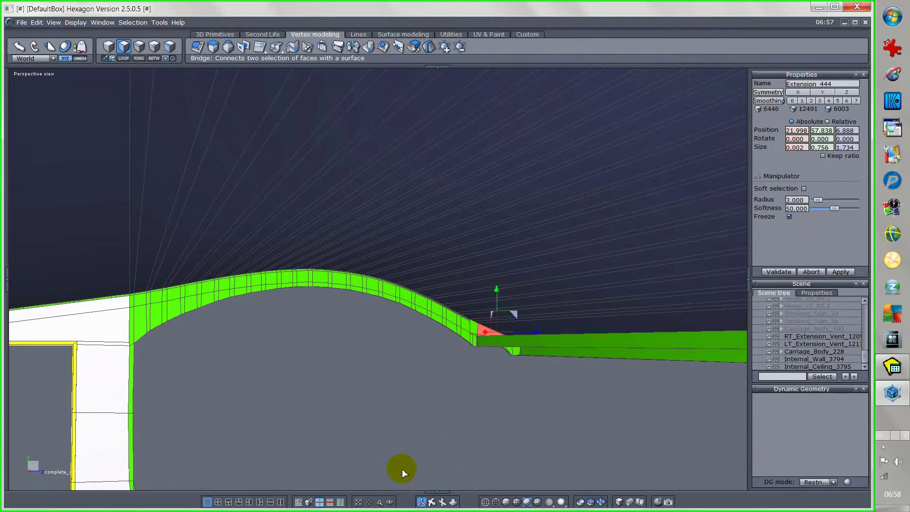
left_click(381, 506)
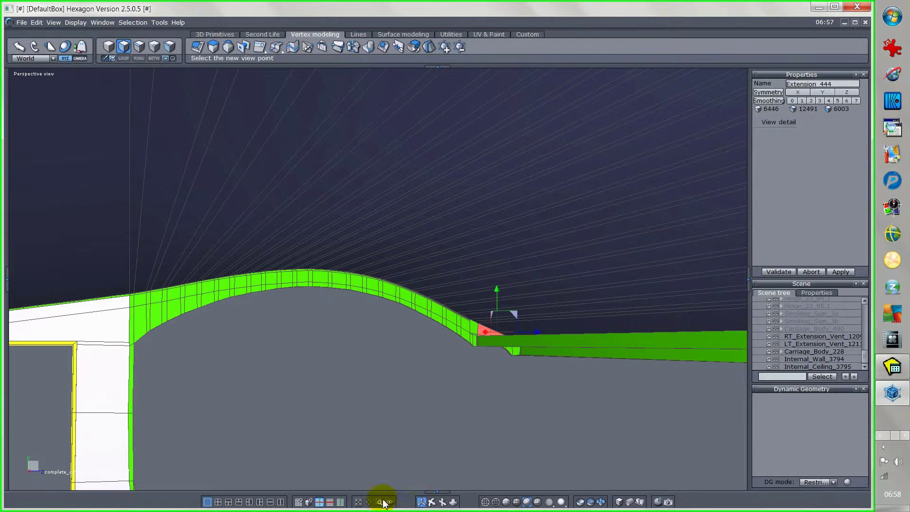
left_click(481, 339)
left_click(485, 354)
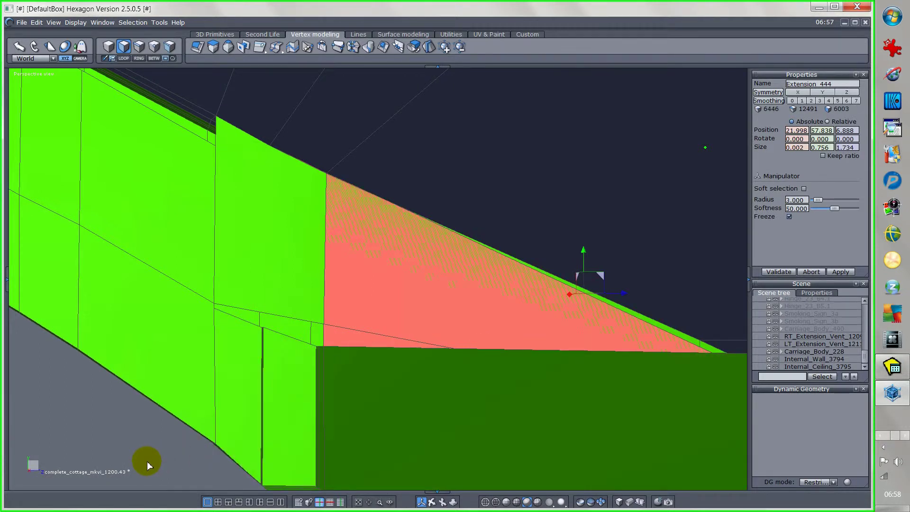
middle_click_drag(147, 461, 195, 468)
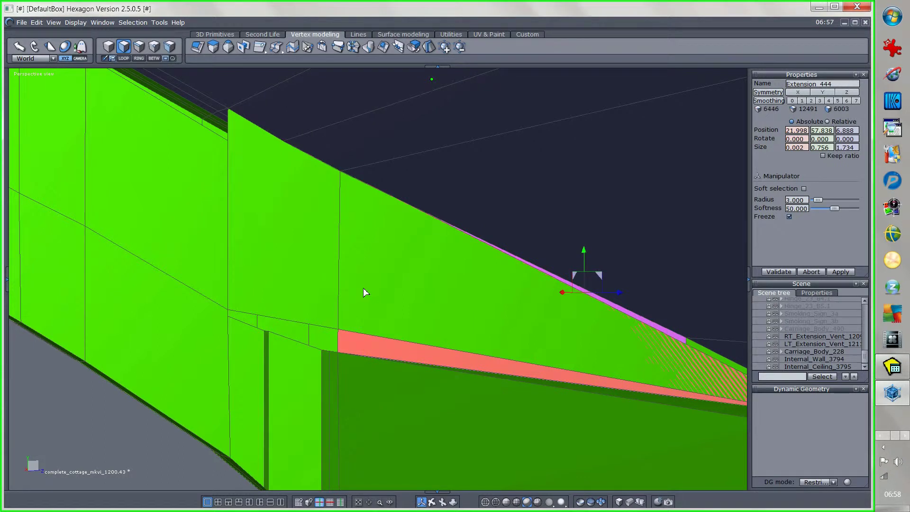
left_click(361, 352)
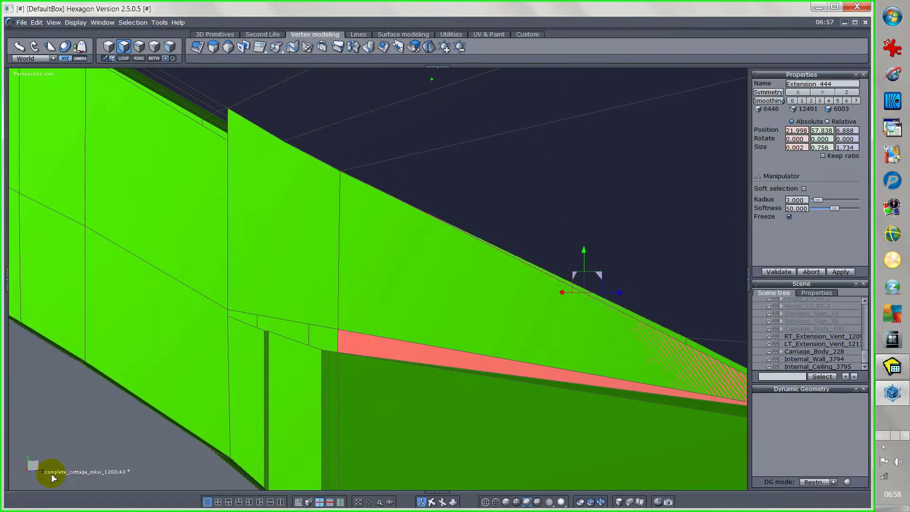
middle_click_drag(80, 472, 82, 471)
left_click_drag(81, 470, 89, 472)
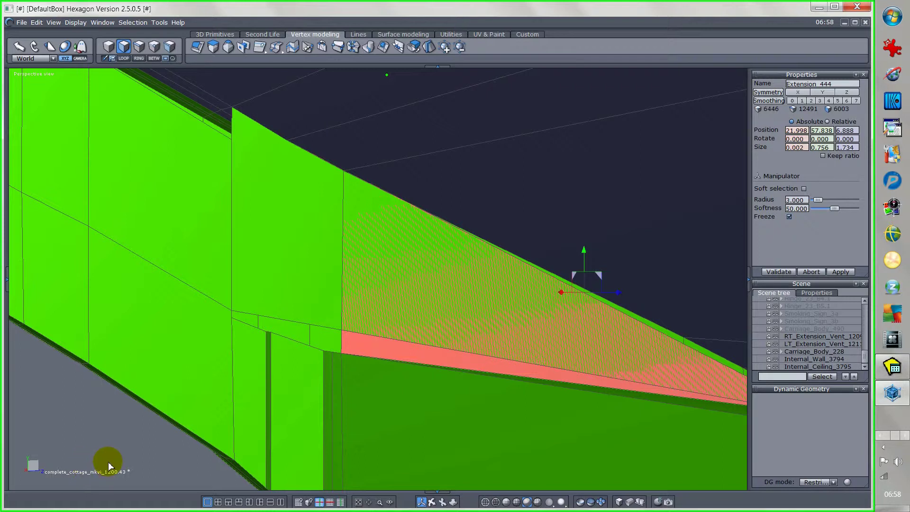
key("Delete")
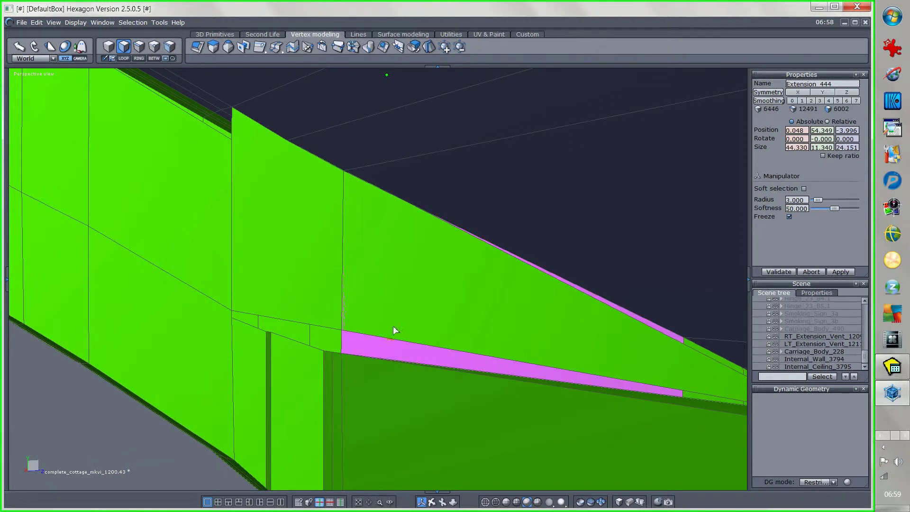
Compare the large tapered end face with the face overlapping it, deselect it and delete the overlapping face
left_click(320, 303)
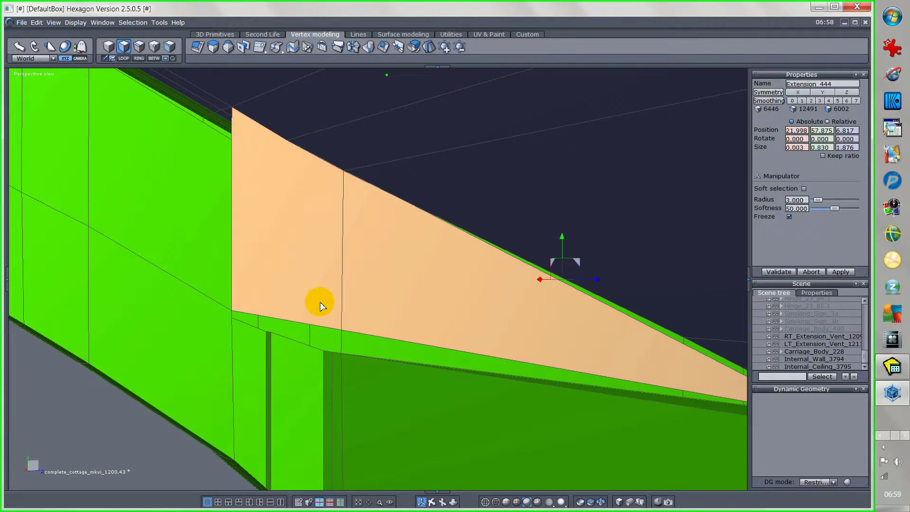
middle_click_drag(131, 454, 156, 450)
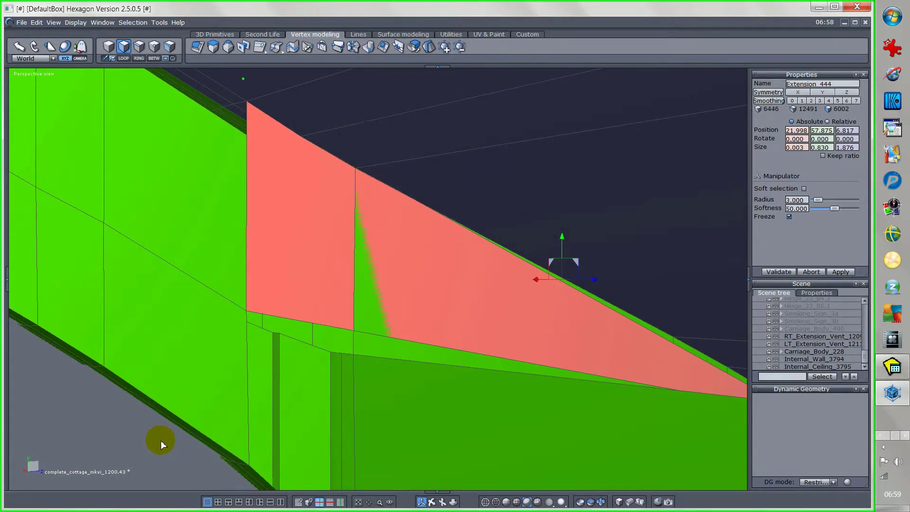
left_click(392, 365)
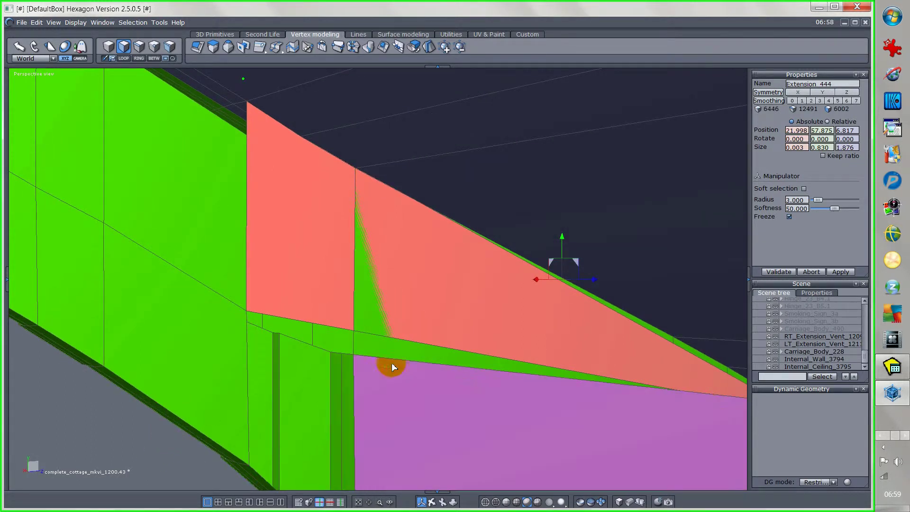
left_click(399, 352)
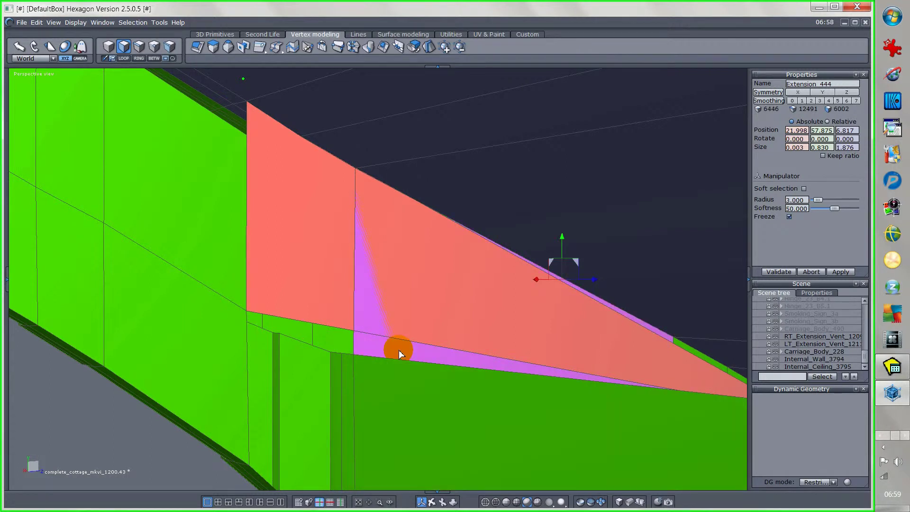
key("Escape")
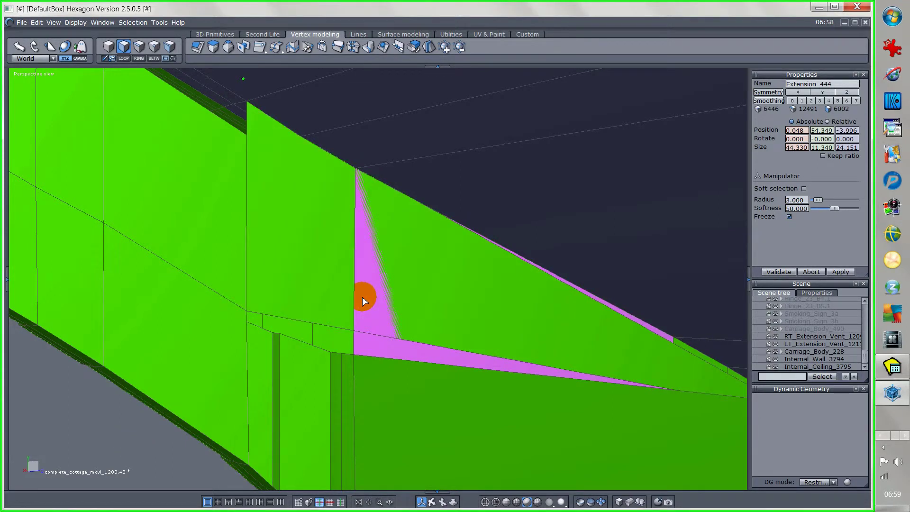
left_click(363, 297)
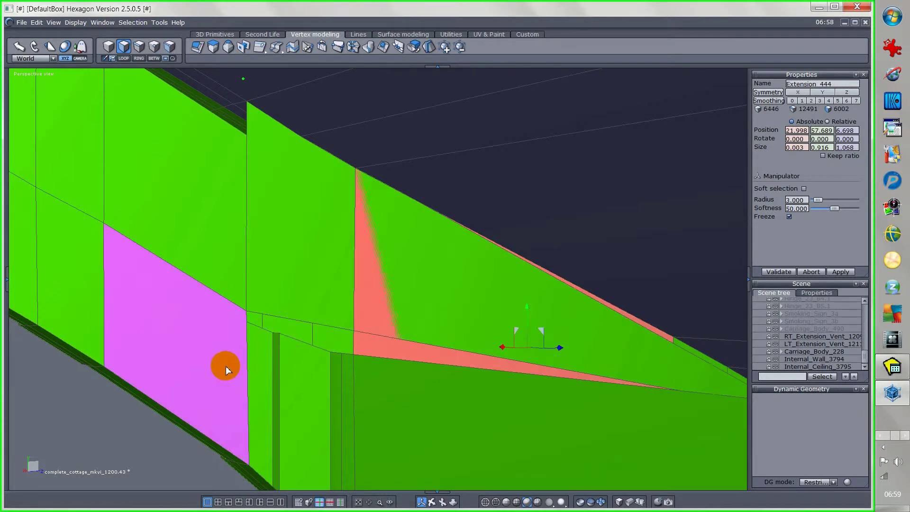
key("Delete")
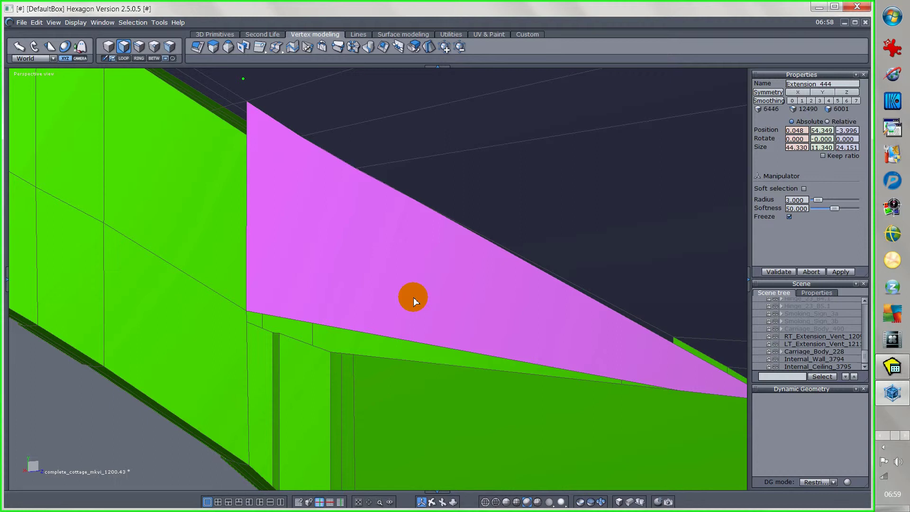
Tessellate the large tapered end face with a new edge from the ceiling-line point on its vertical side to its far pointed tip
left_click(414, 297)
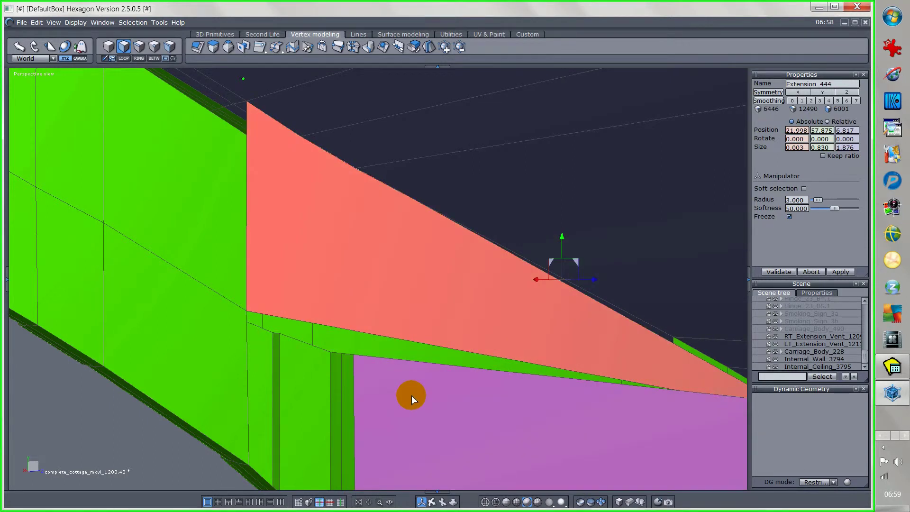
middle_click_drag(408, 401, 445, 414)
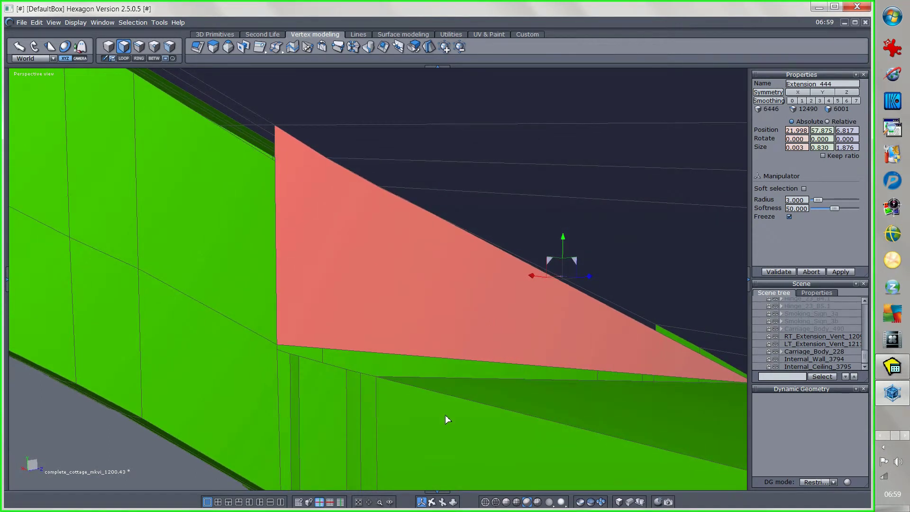
left_click(149, 452)
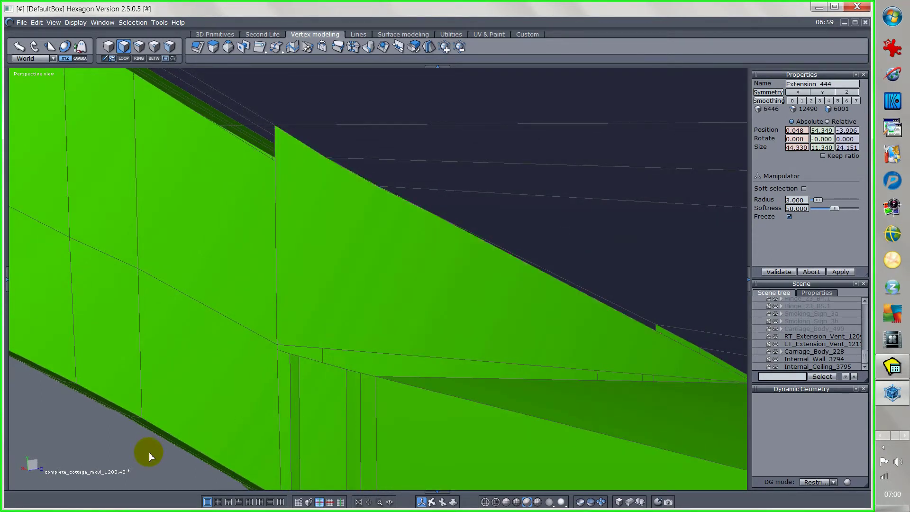
left_click(271, 50)
left_click_drag(272, 50, 274, 79)
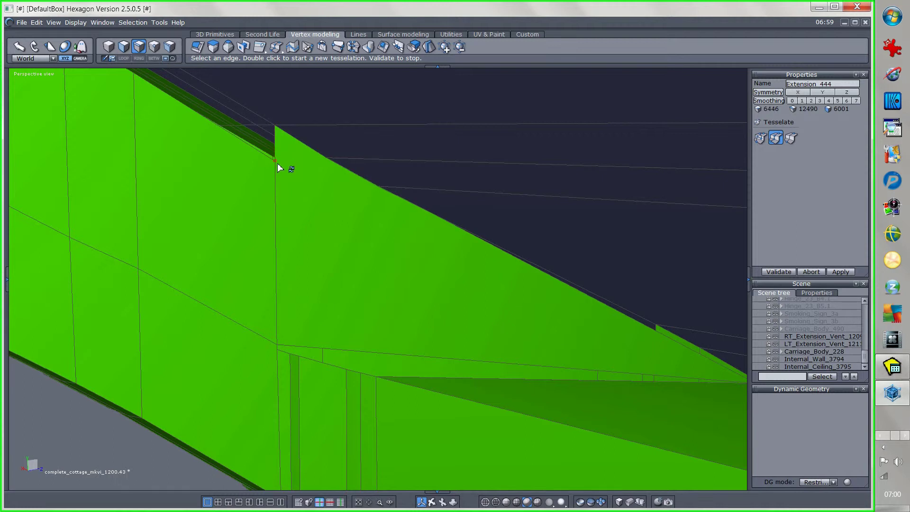
middle_click_drag(557, 320, 325, 264)
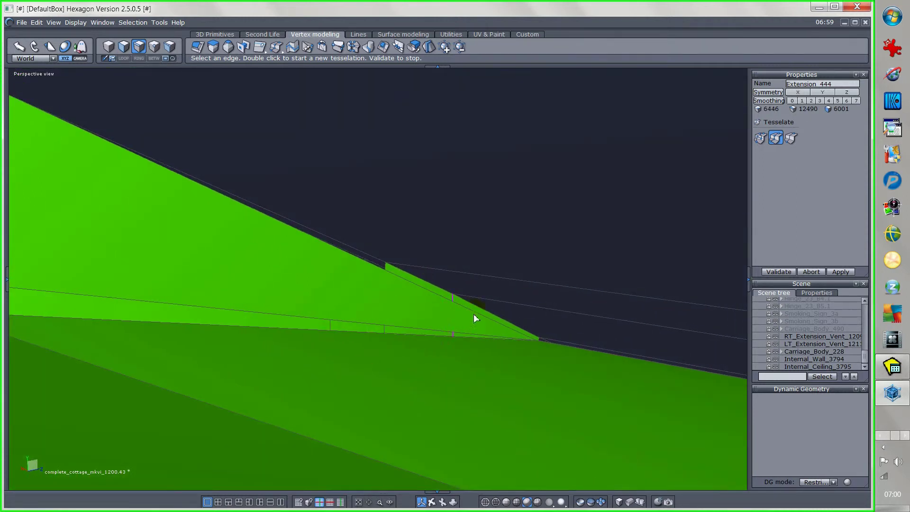
left_click(538, 341)
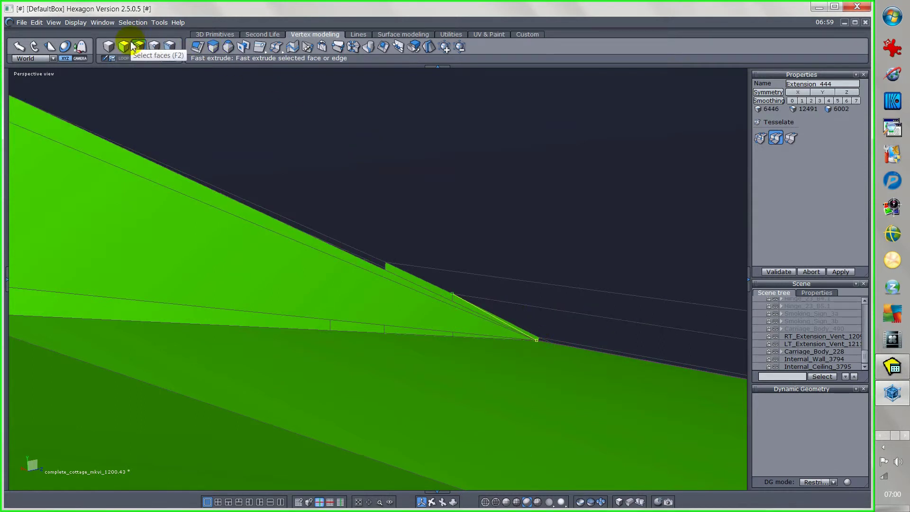
left_click(791, 272)
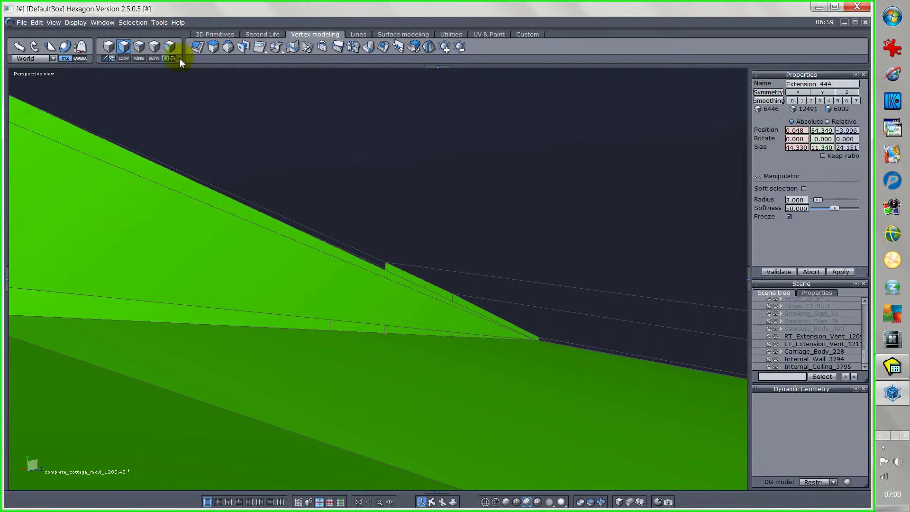
Select the thin sliver face above the new edge on the tapered end face and delete it
left_click(125, 48)
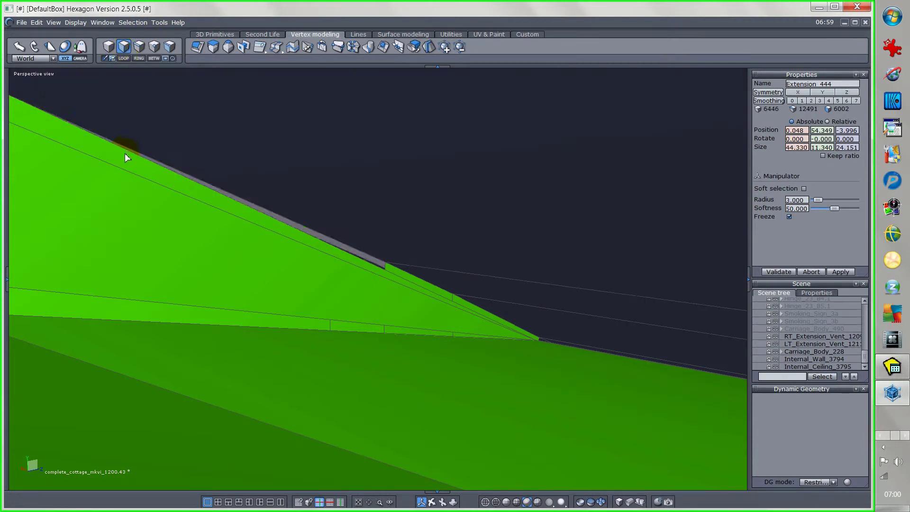
left_click(123, 157)
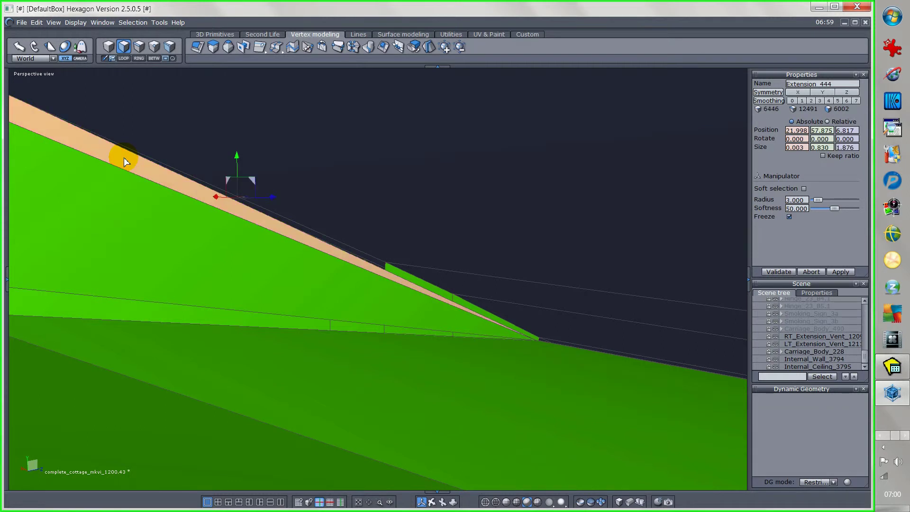
left_click(148, 215)
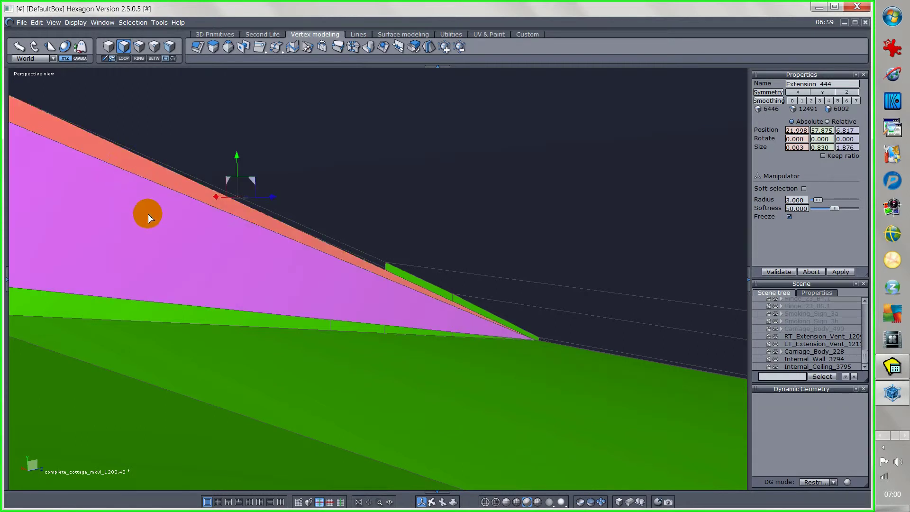
middle_click_drag(149, 232, 335, 286)
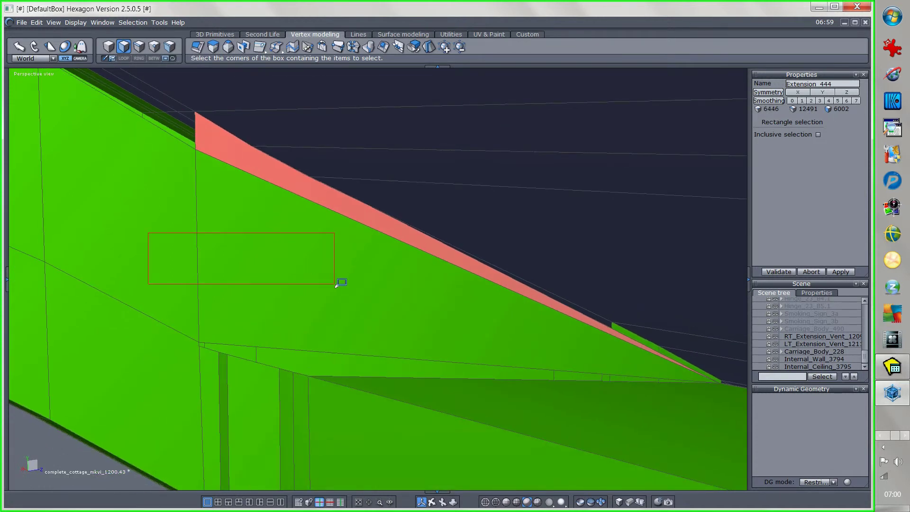
key("Escape")
key("Delete")
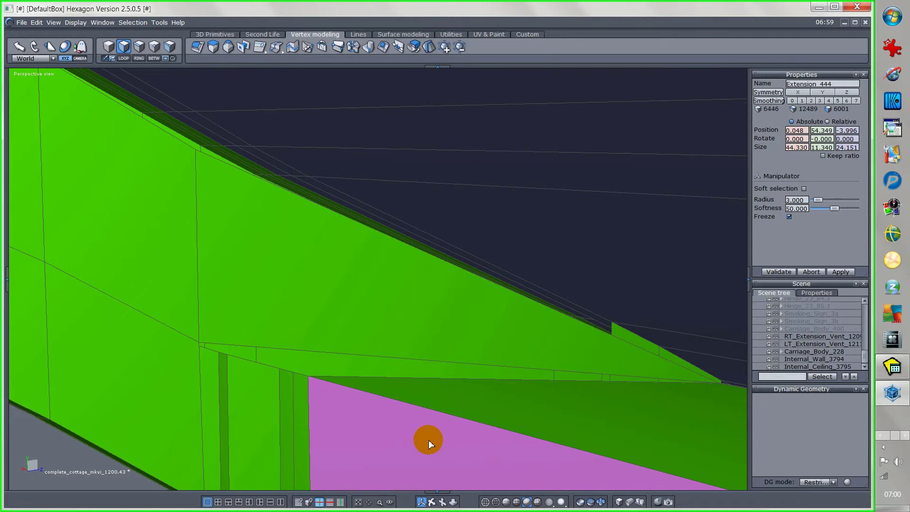
Select the non-manifold edges of Extension_444 and examine the area around the tapered face's pointed tip
scroll(429, 440, "down", 1)
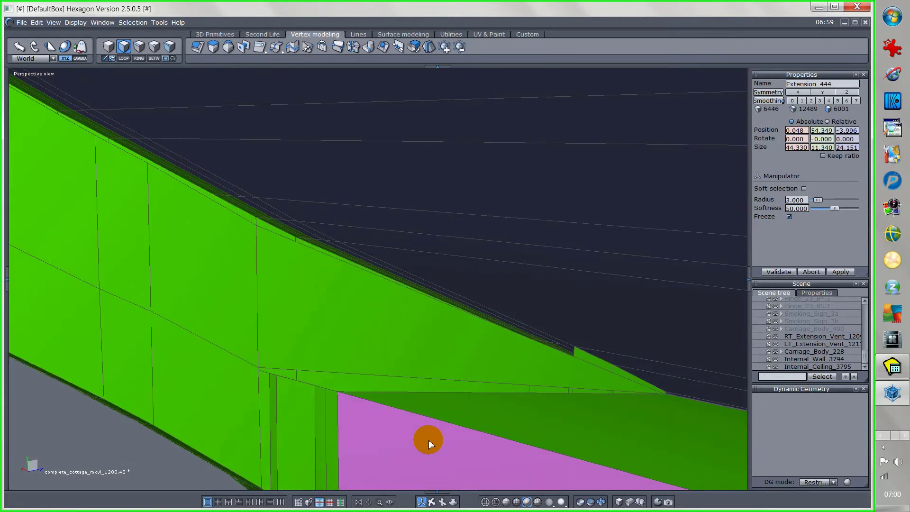
left_click(143, 23)
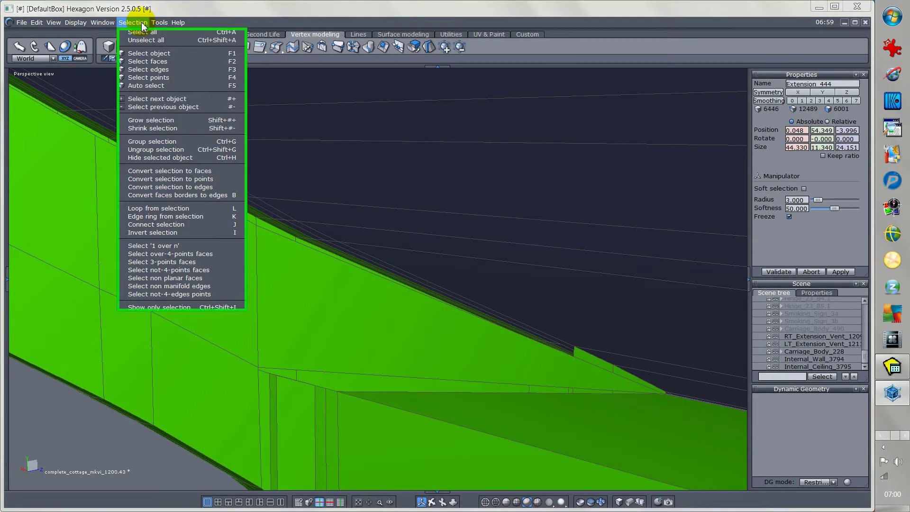
left_click(169, 287)
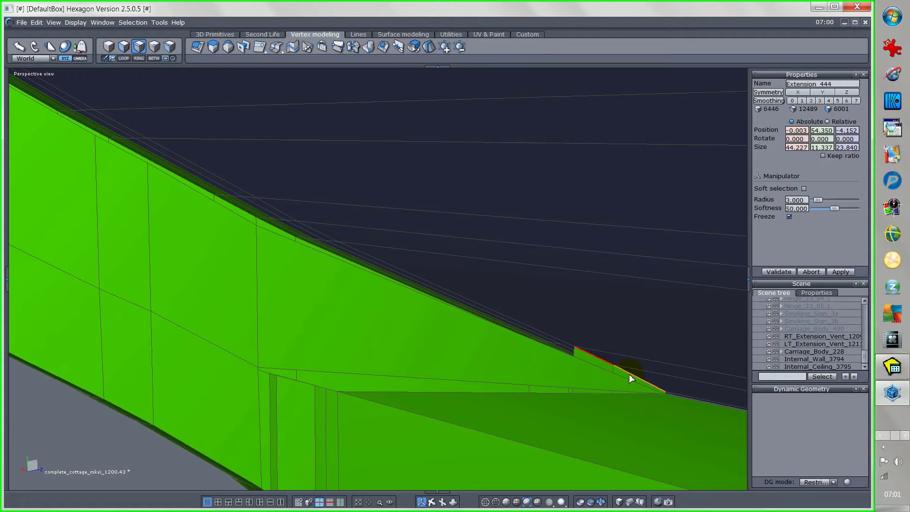
middle_click_drag(580, 452, 575, 224)
scroll(523, 419, "down", 4)
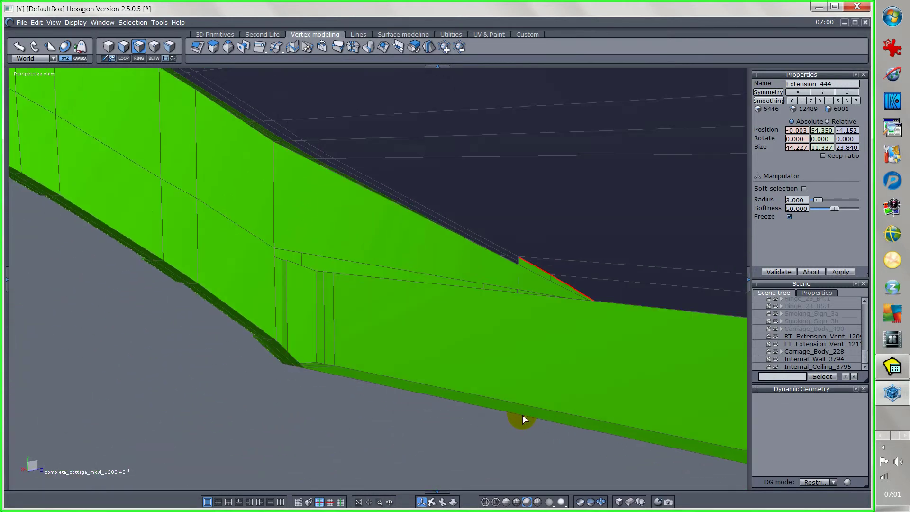
middle_click_drag(523, 421, 512, 393)
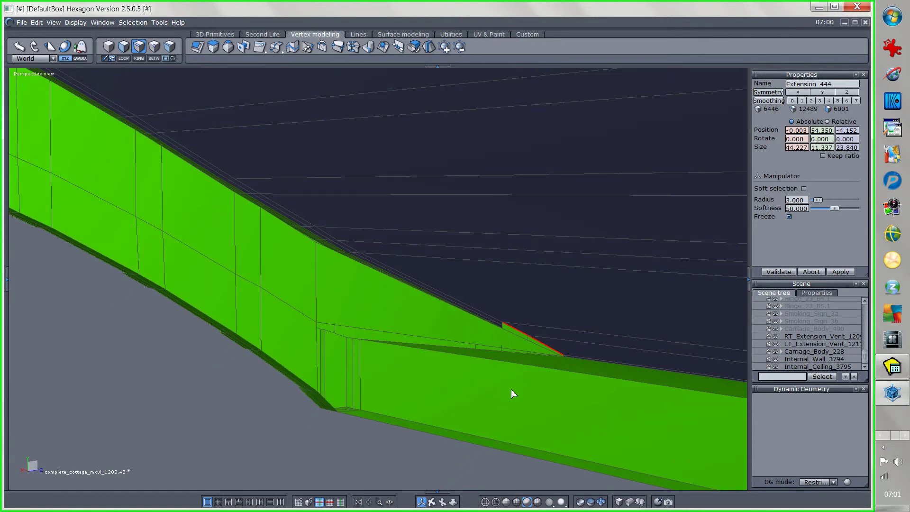
mouse_move(373, 434)
middle_mouse_down()
mouse_move(389, 435)
mouse_move(340, 435)
mouse_move(353, 436)
mouse_move(361, 408)
mouse_move(483, 424)
mouse_move(599, 421)
mouse_move(266, 389)
mouse_move(374, 390)
middle_mouse_up()
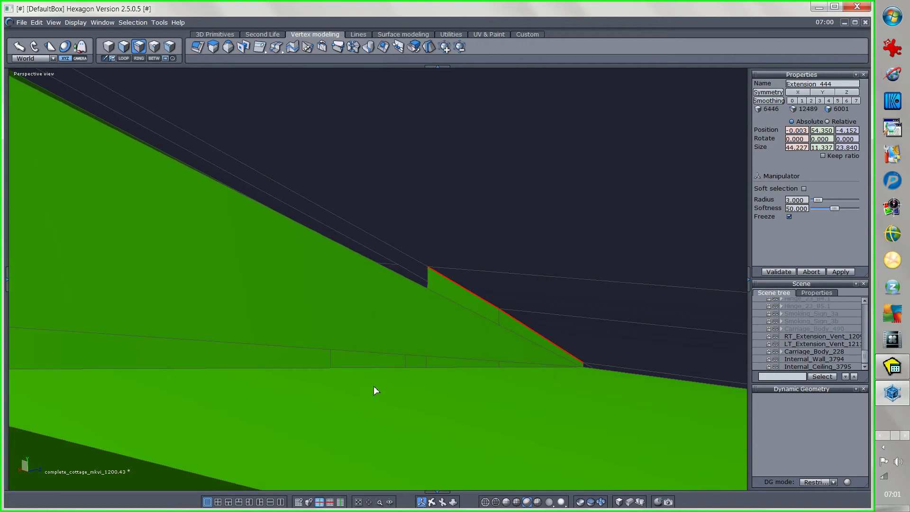
Select the two adjoining faces that project above the ceiling line at the pointed tip, inspect their full extent and delete them
left_click(123, 46)
left_click(449, 300)
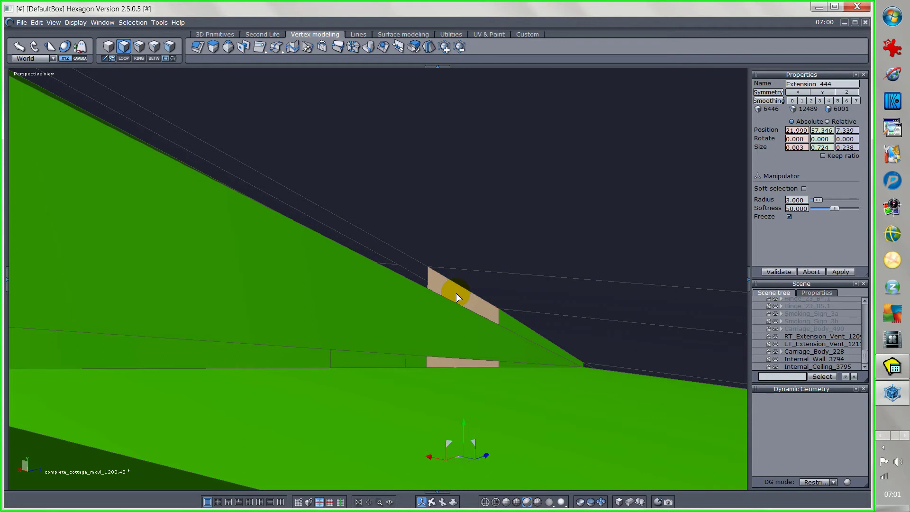
left_click(514, 328, "shift")
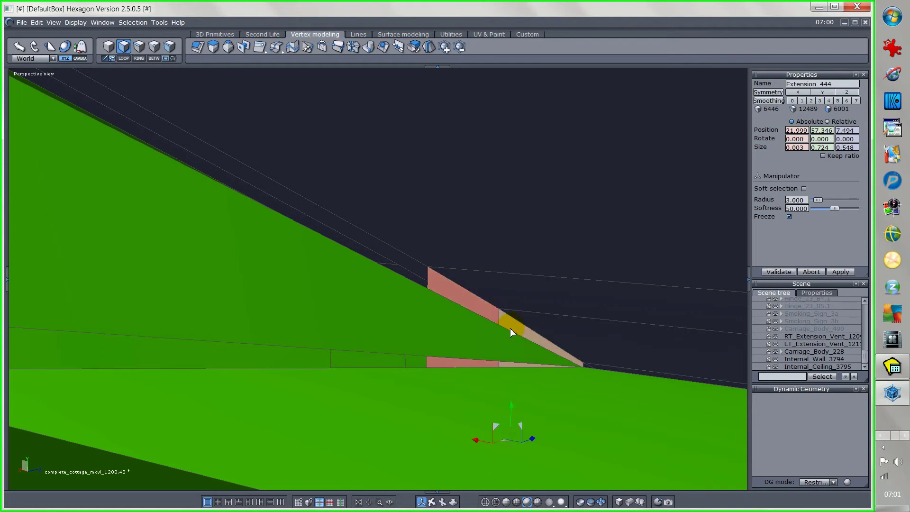
scroll(441, 428, "down", 4)
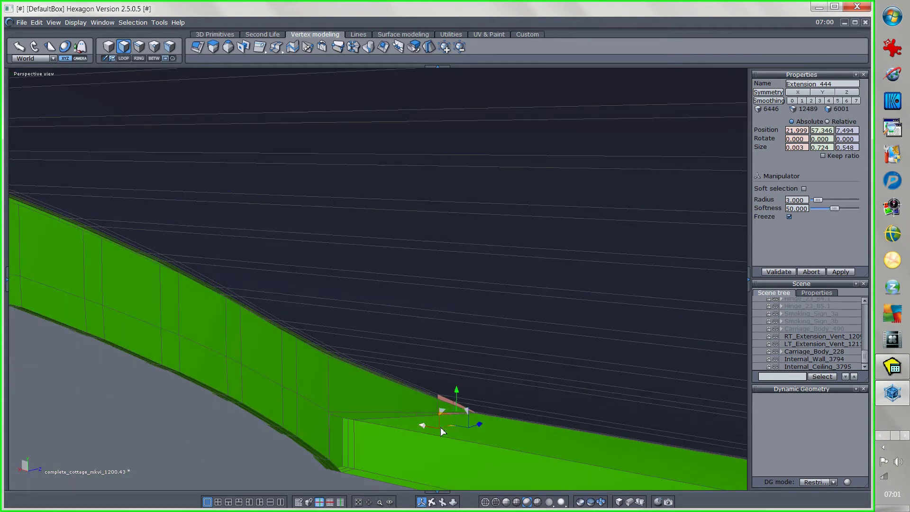
middle_click_drag(422, 473, 236, 351)
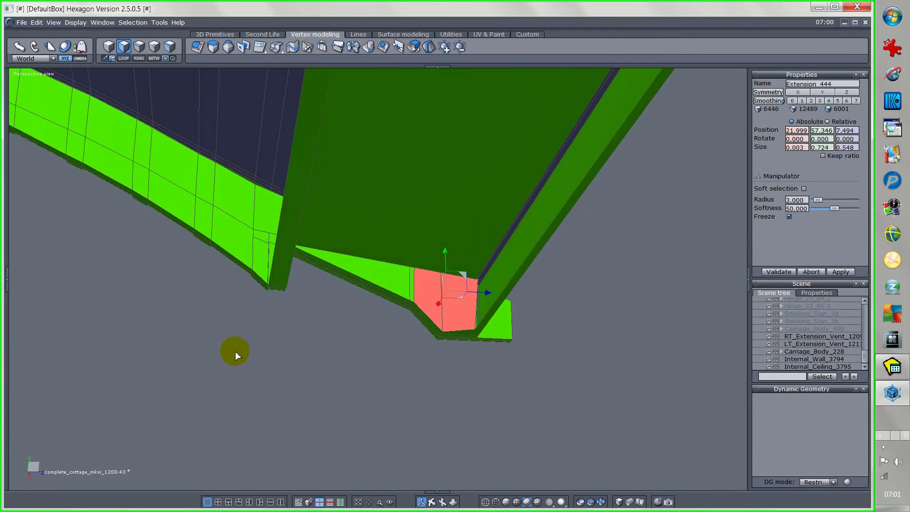
key("Delete")
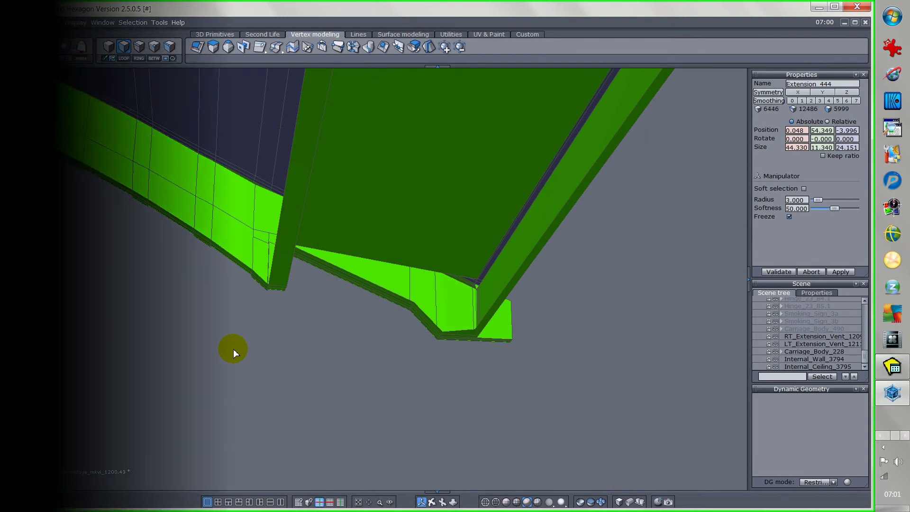